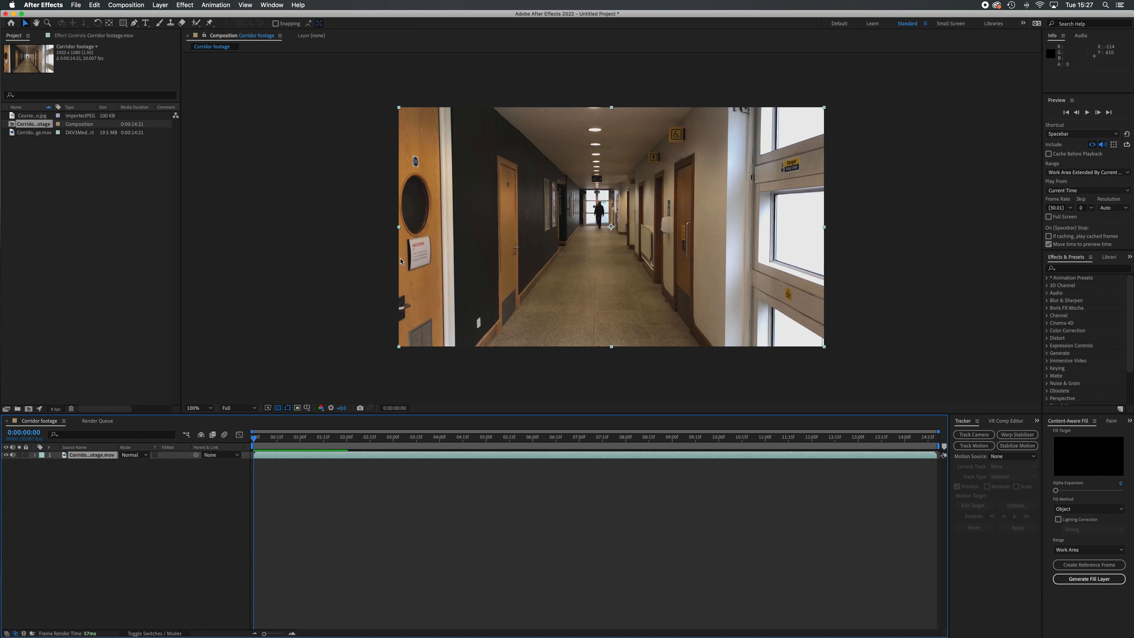
Preview the corridor footage and return the playhead to the first frame.
key("space")
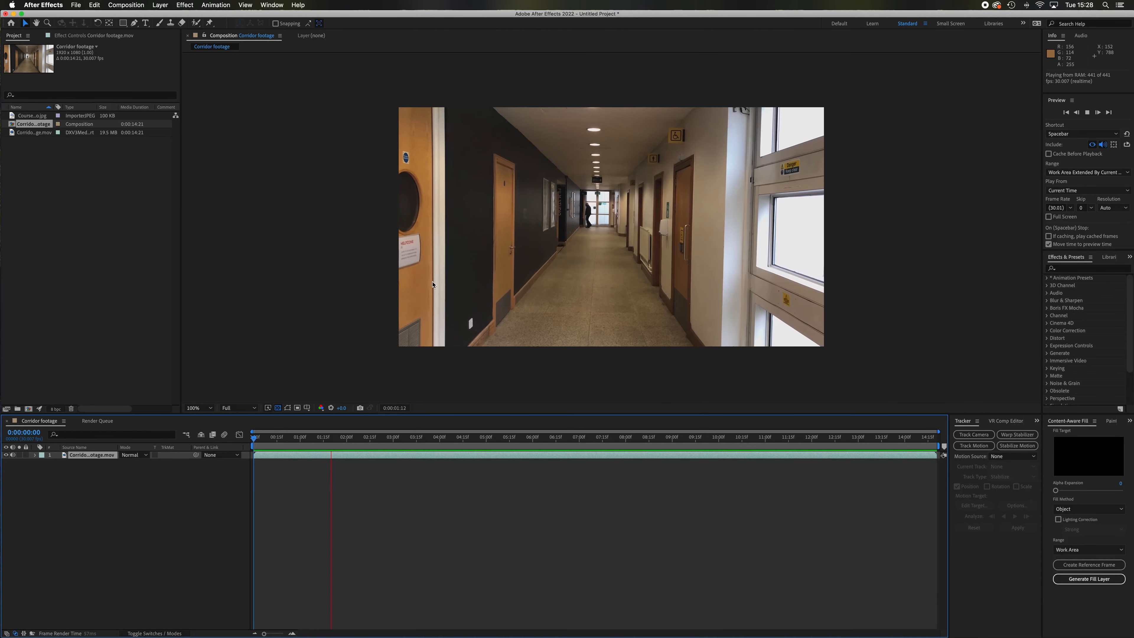
left_click(369, 456)
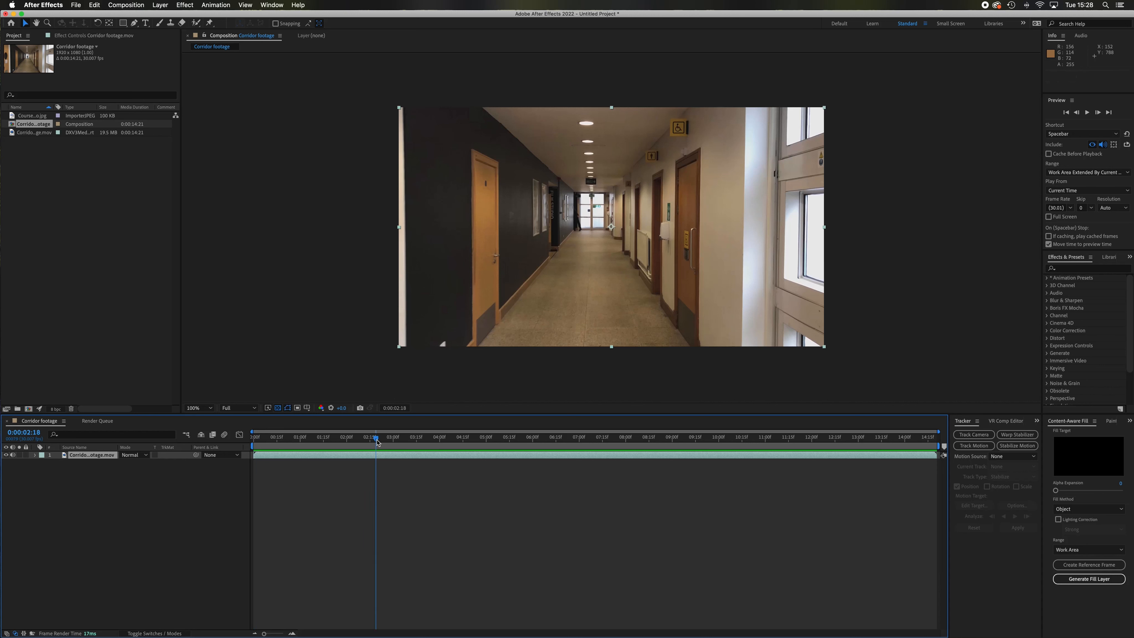
left_click_drag(377, 442, 254, 440)
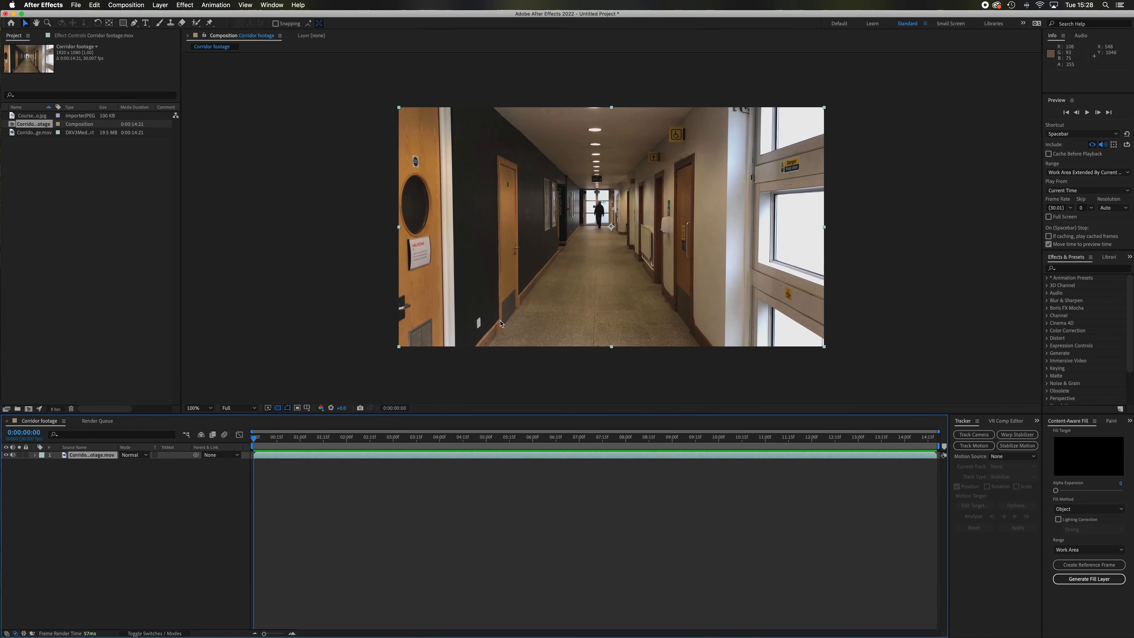
left_click(270, 5)
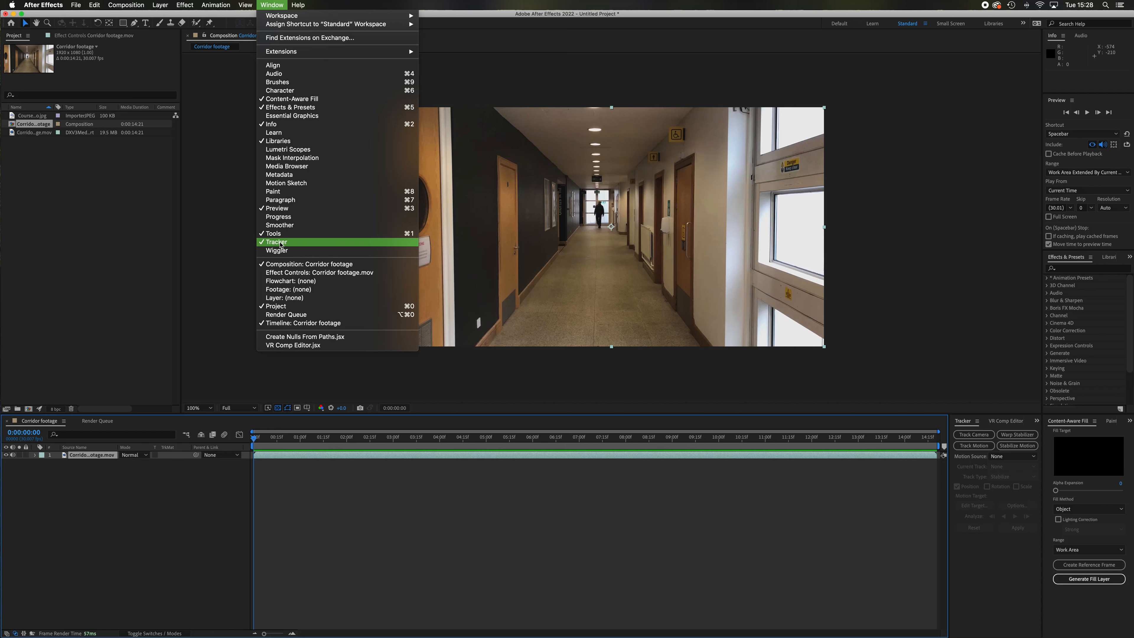
left_click(272, 5)
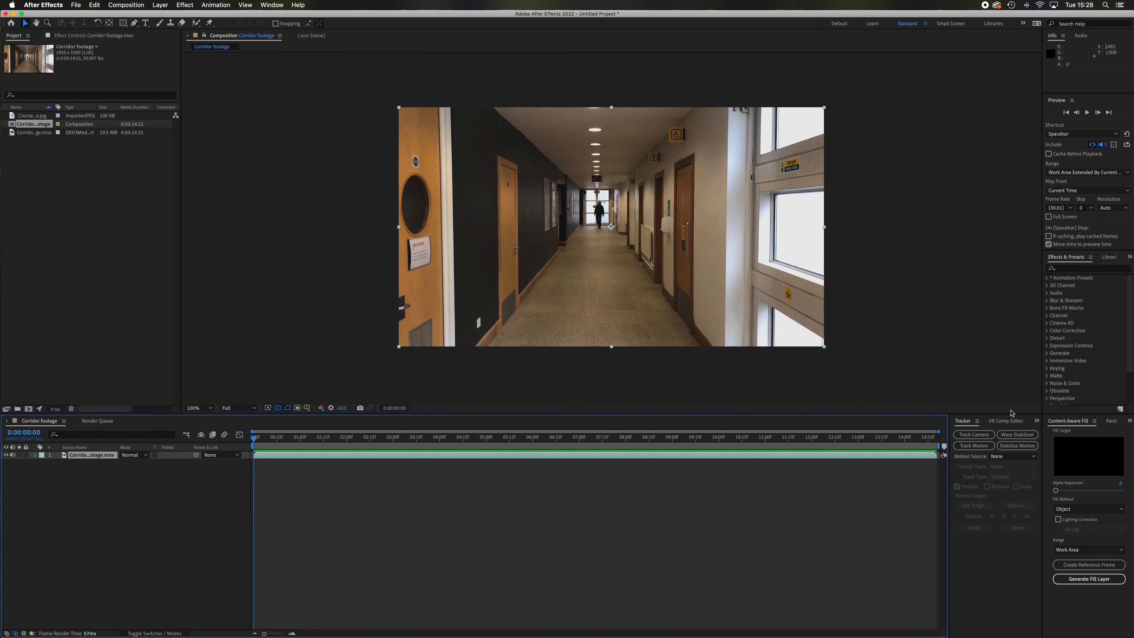
left_click(1130, 421)
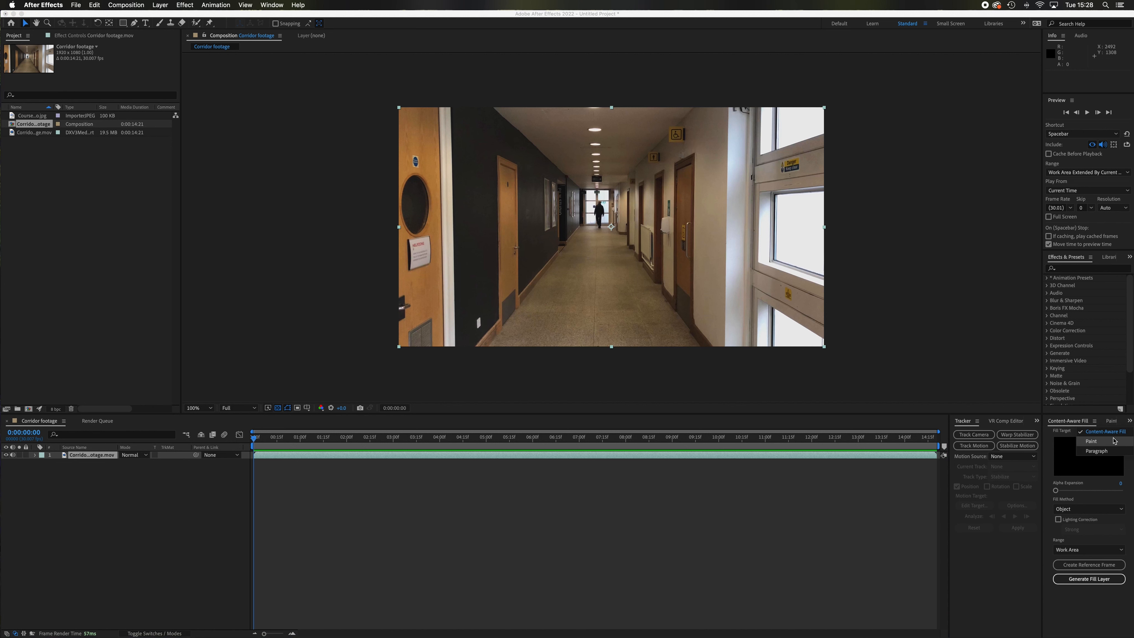
left_click(1129, 421)
left_click(1129, 256)
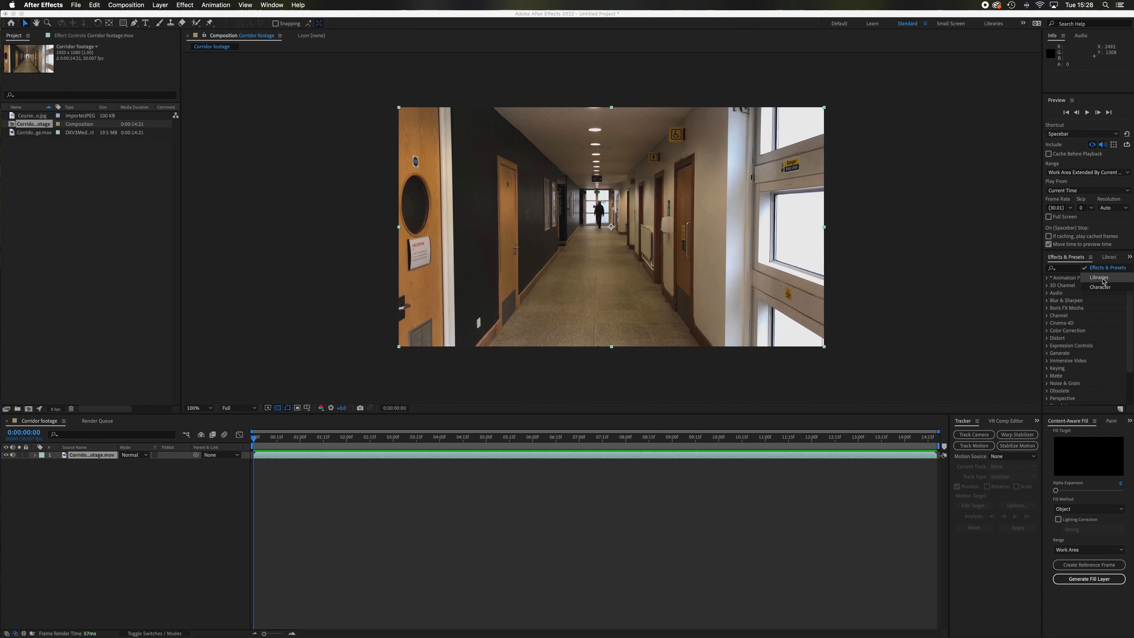
left_click(1130, 264)
Run Track Camera on the corridor footage layer.
left_click(961, 423)
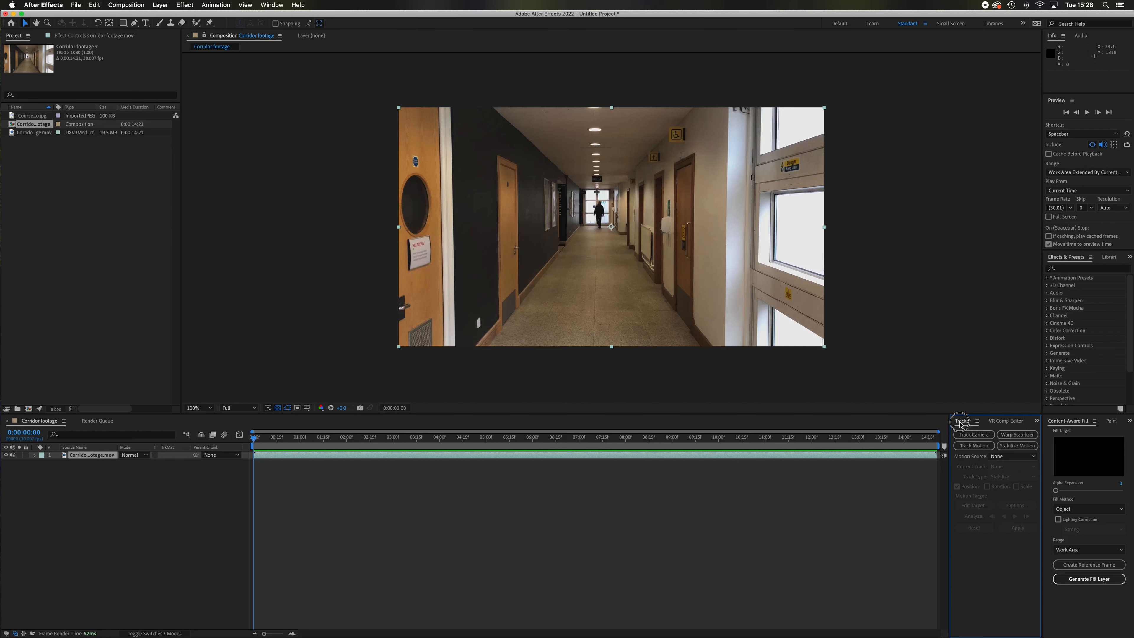
left_click_drag(961, 422, 990, 423)
left_click(973, 434)
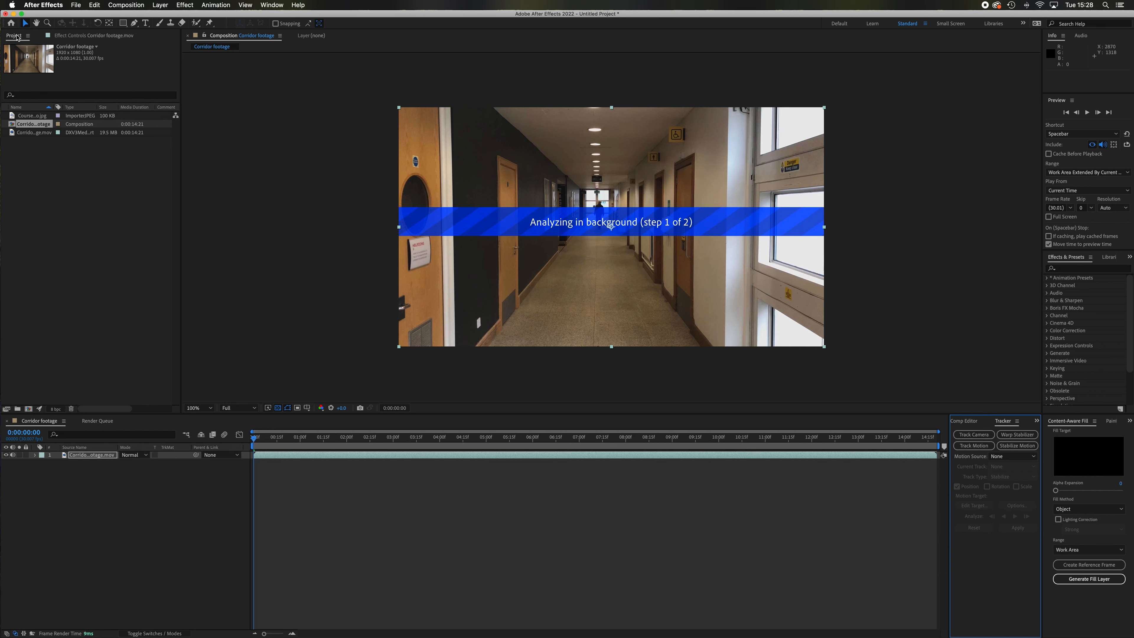
Inspect the 3D Camera Tracker's advanced settings, including solve method and average error, during and after the analysis.
left_click(94, 39)
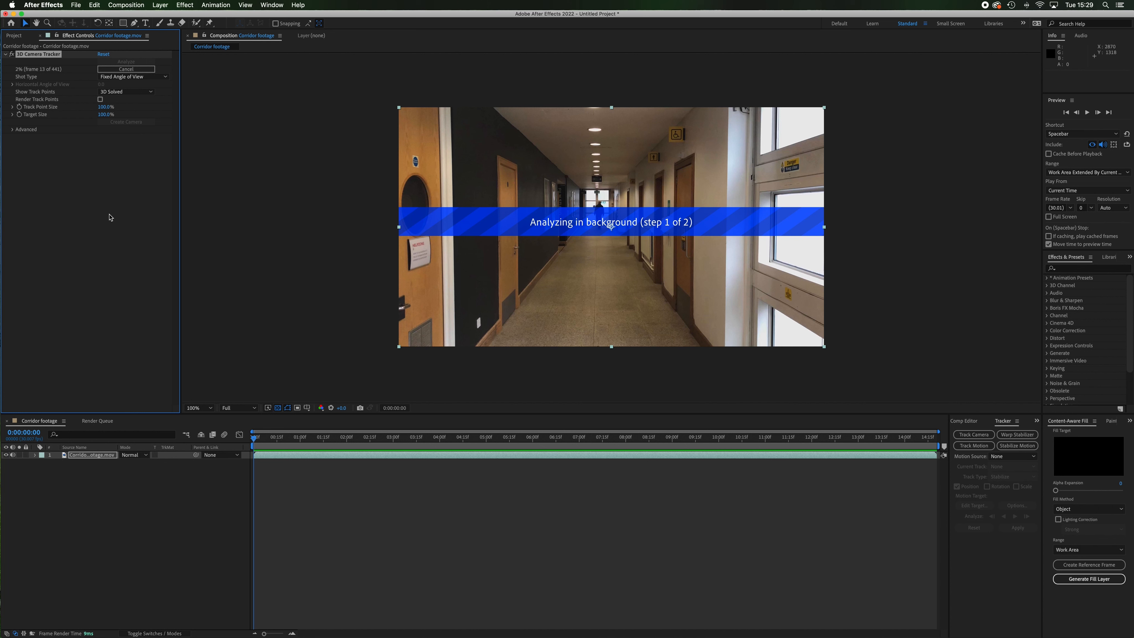
left_click(11, 130)
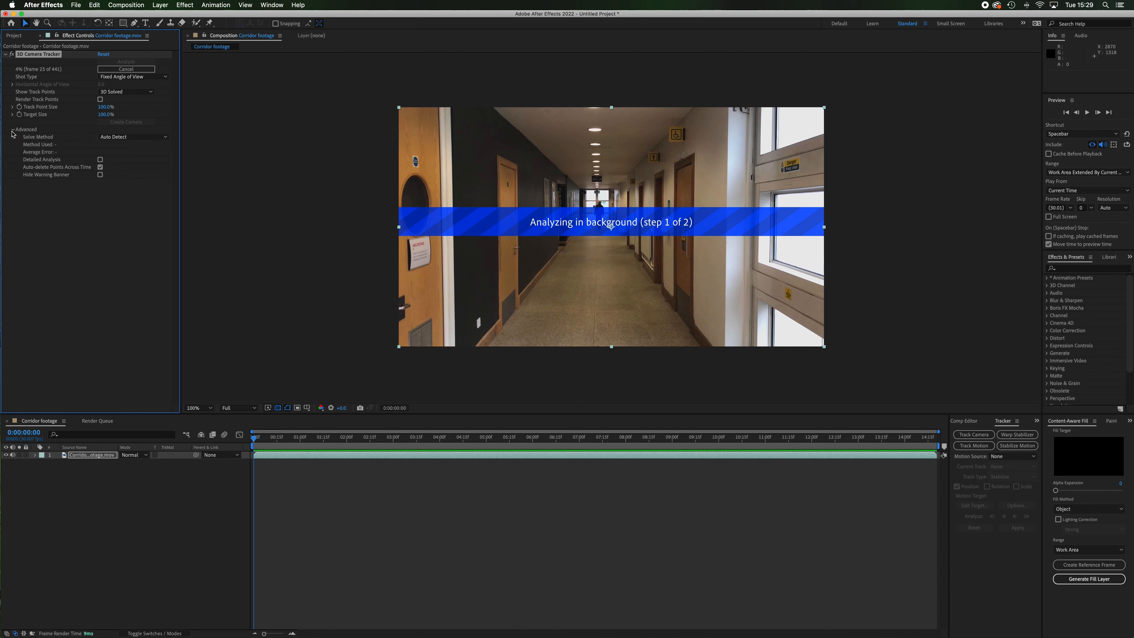
left_click(101, 176)
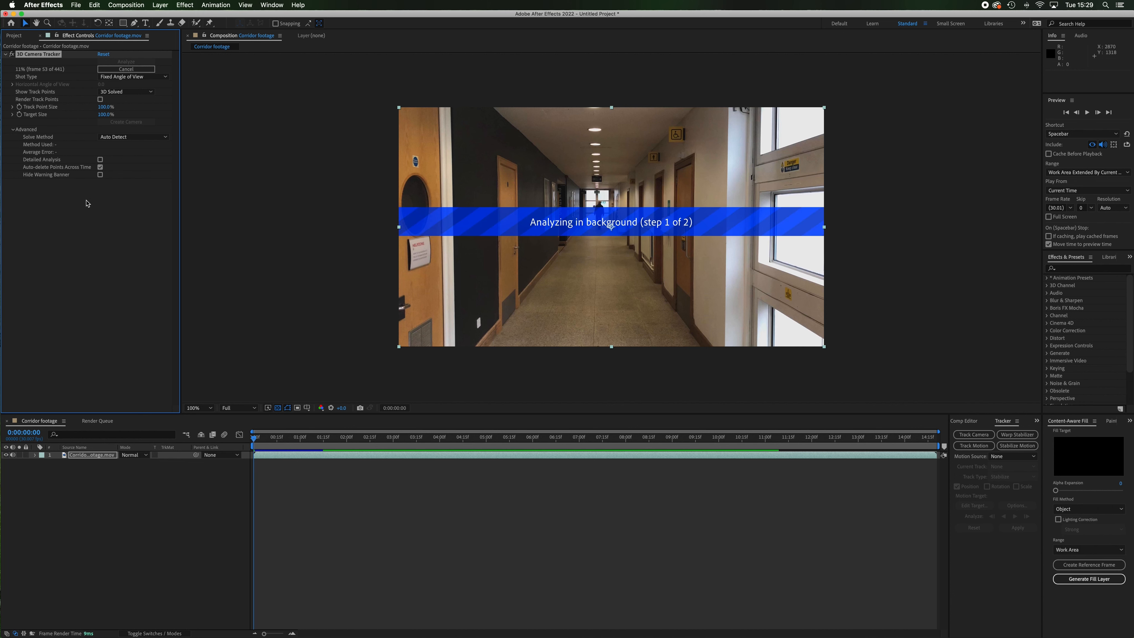
left_click(14, 131)
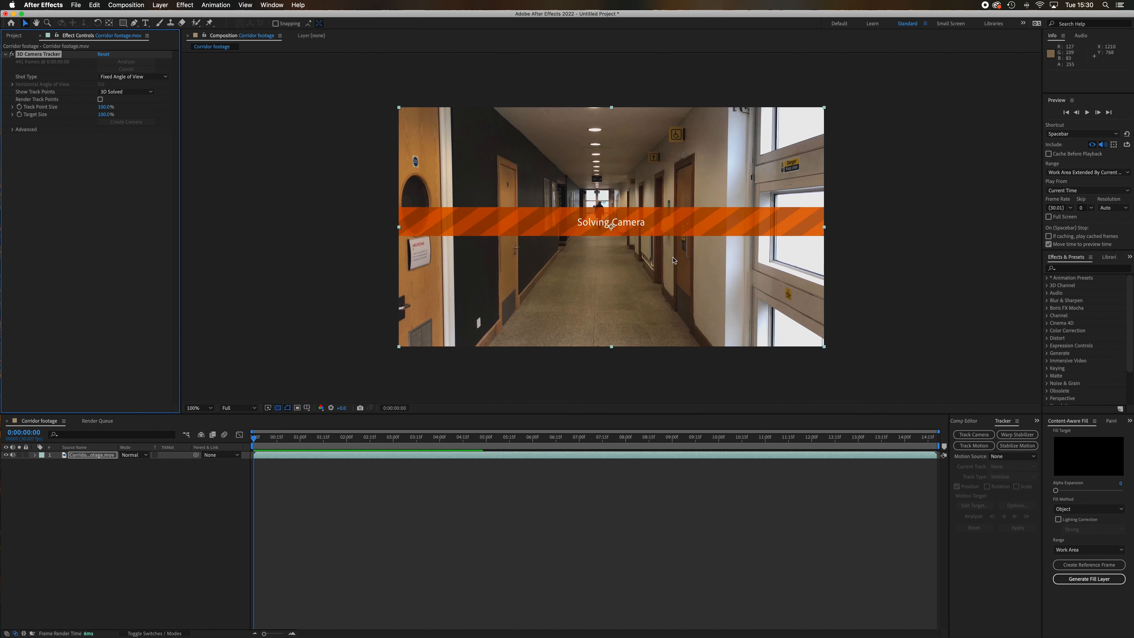
left_click(14, 130)
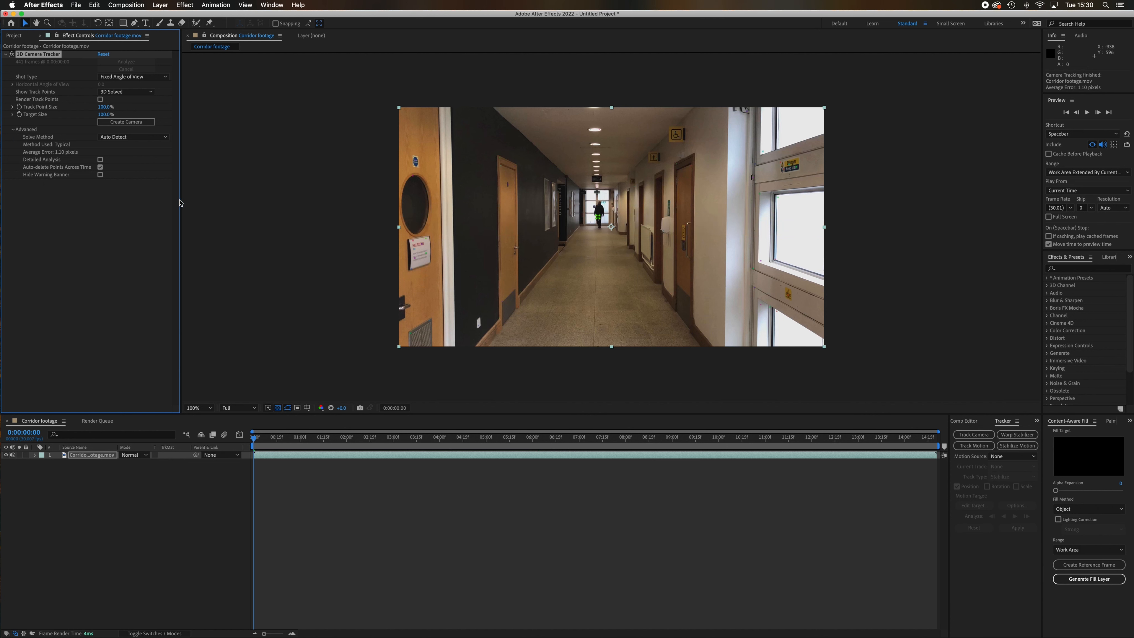
left_click(14, 130)
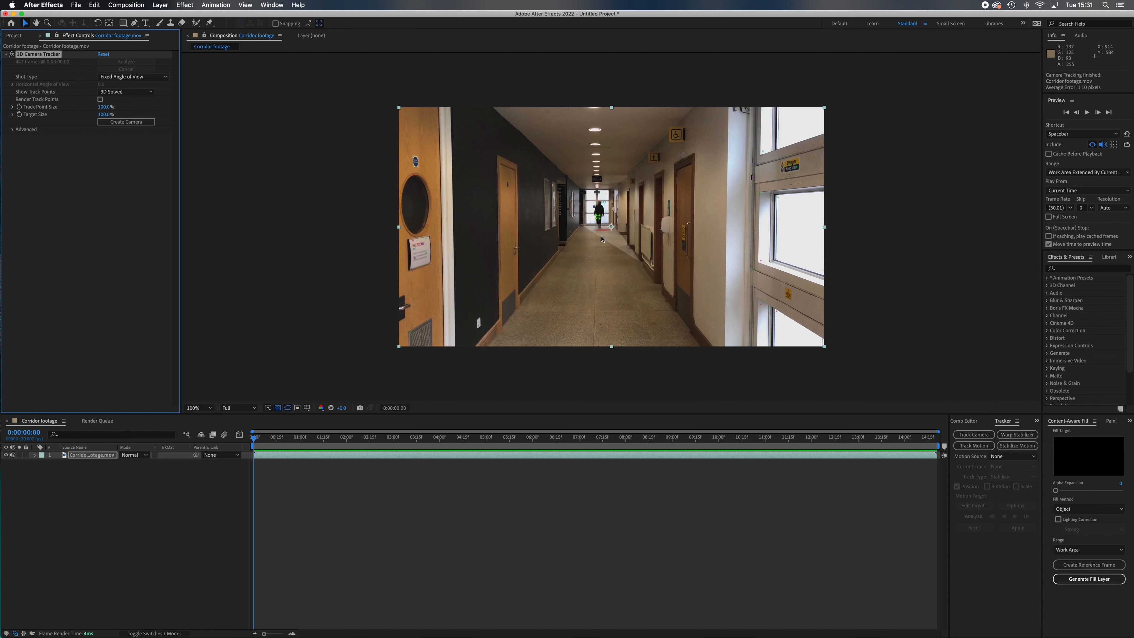
Delete the track points on the person walking at the far end of the corridor.
left_click(599, 220)
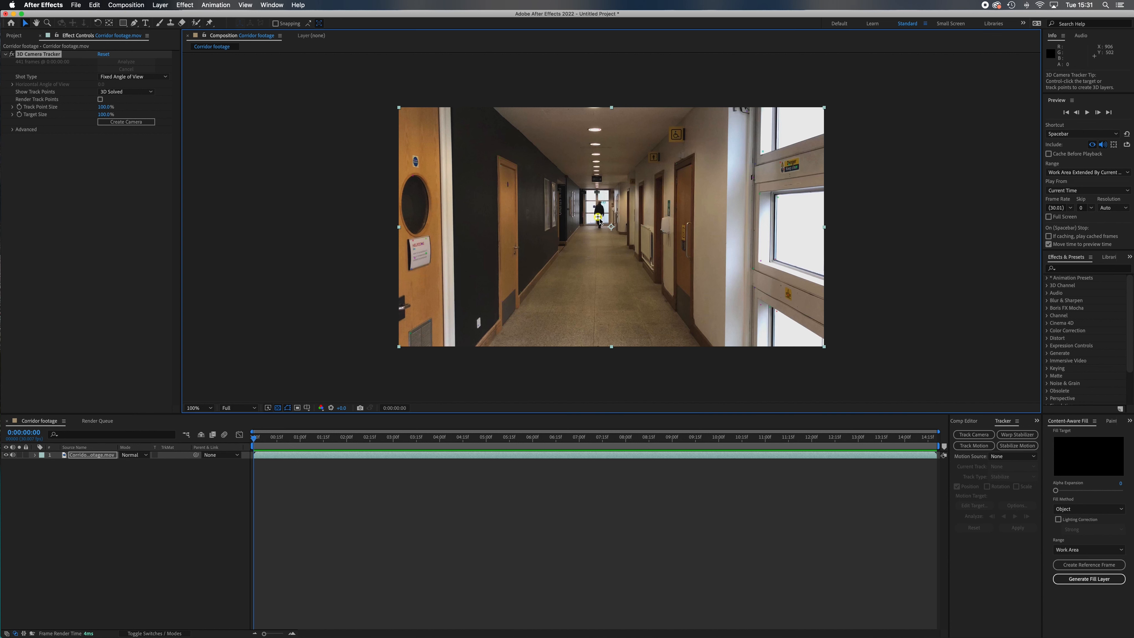
key("Delete")
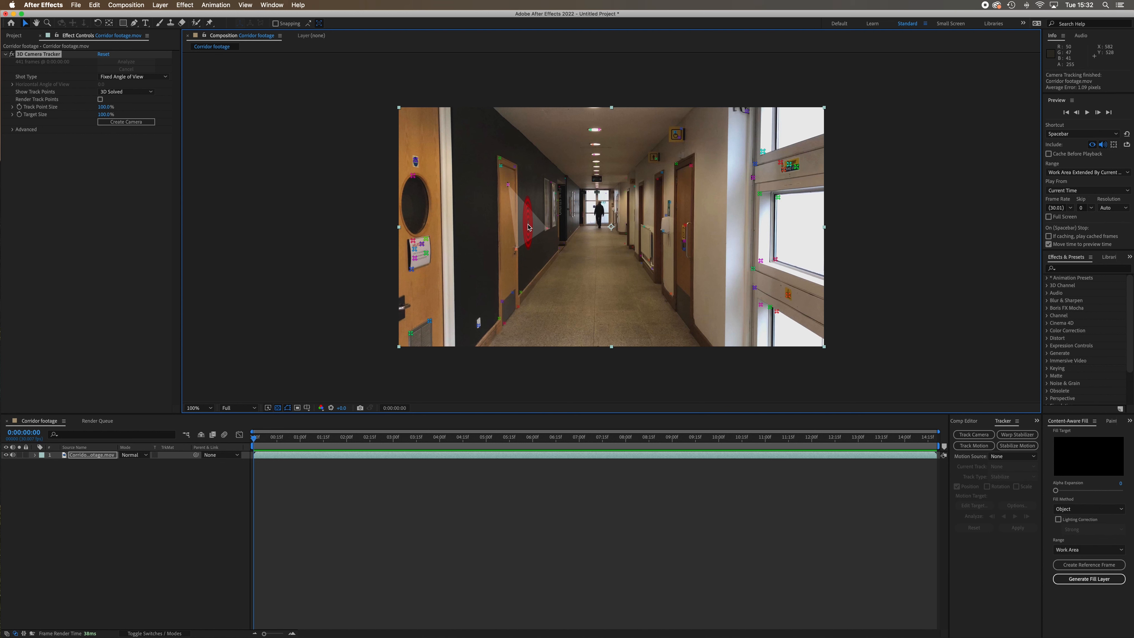
Create a solid and camera from three track points that define a flat plane on the corridor floor.
scroll(528, 227, "down", 1)
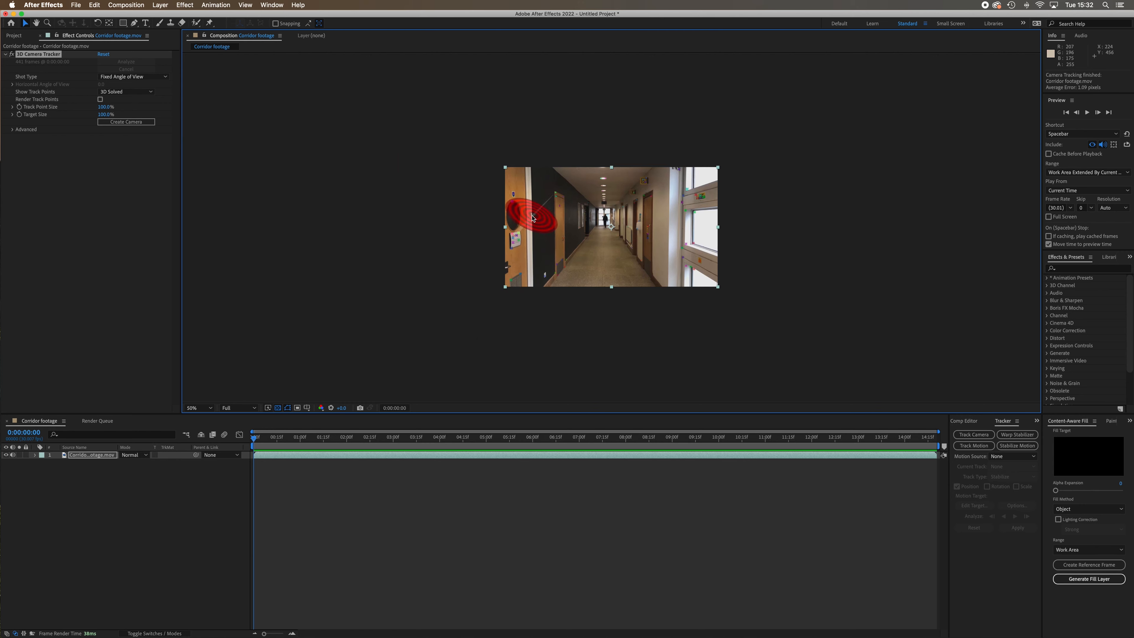
scroll(541, 218, "up", 1)
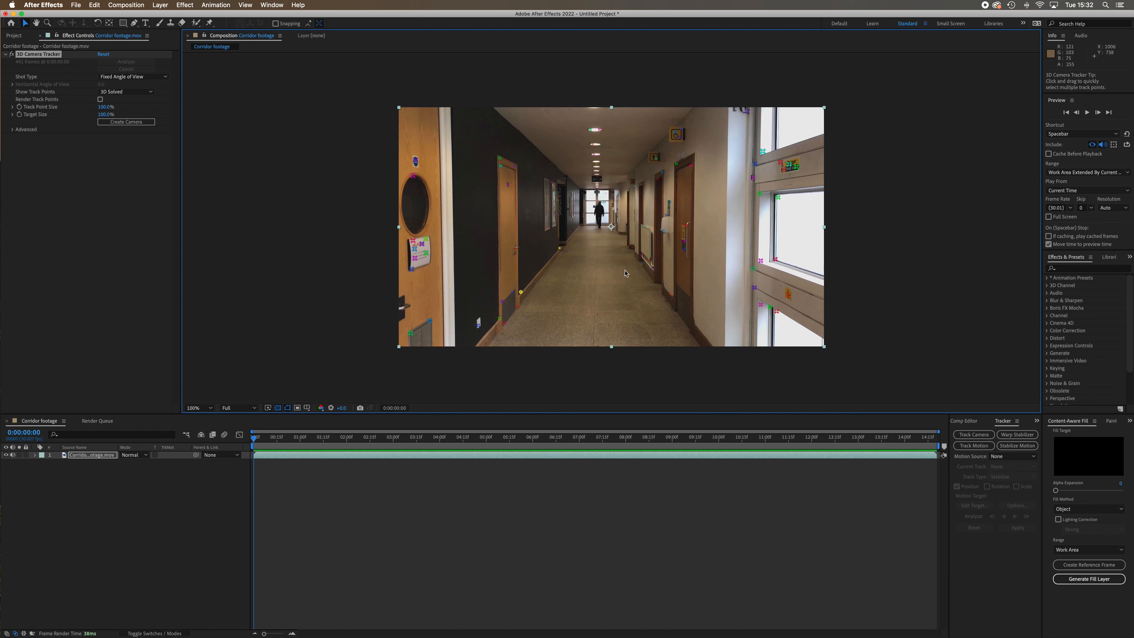
left_click(588, 276)
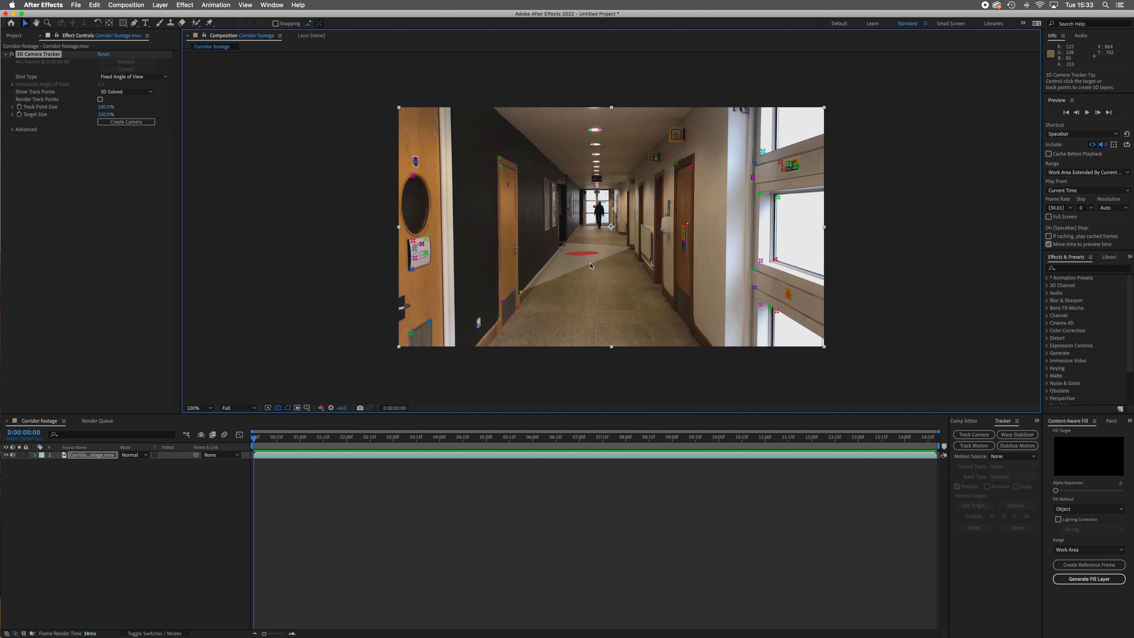
left_click(589, 266)
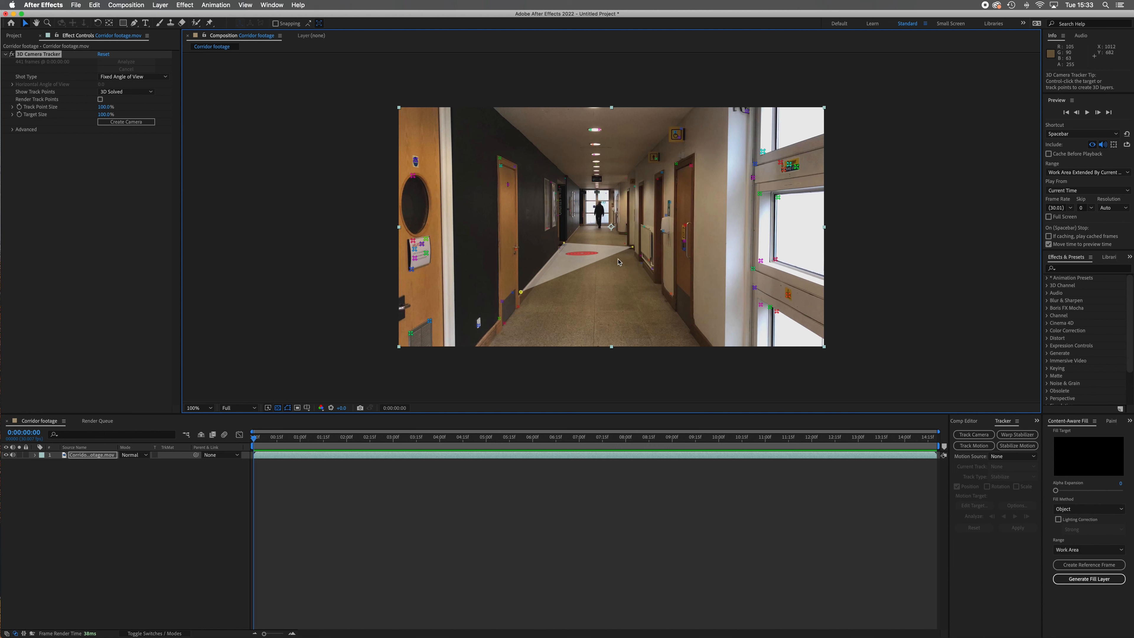
right_click(582, 256)
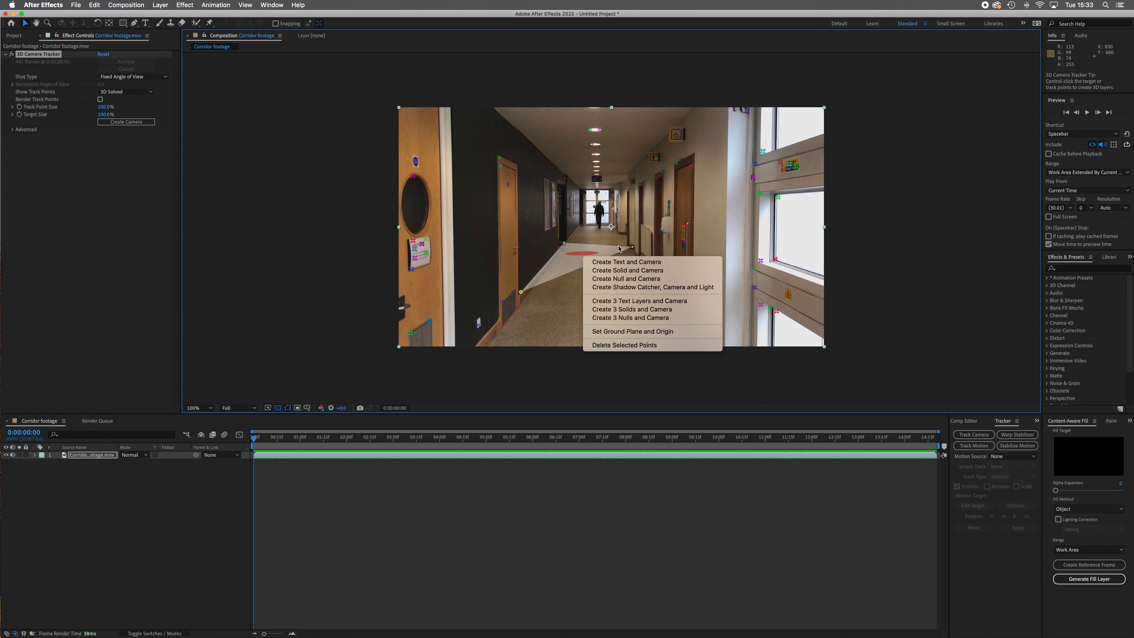
left_click(630, 271)
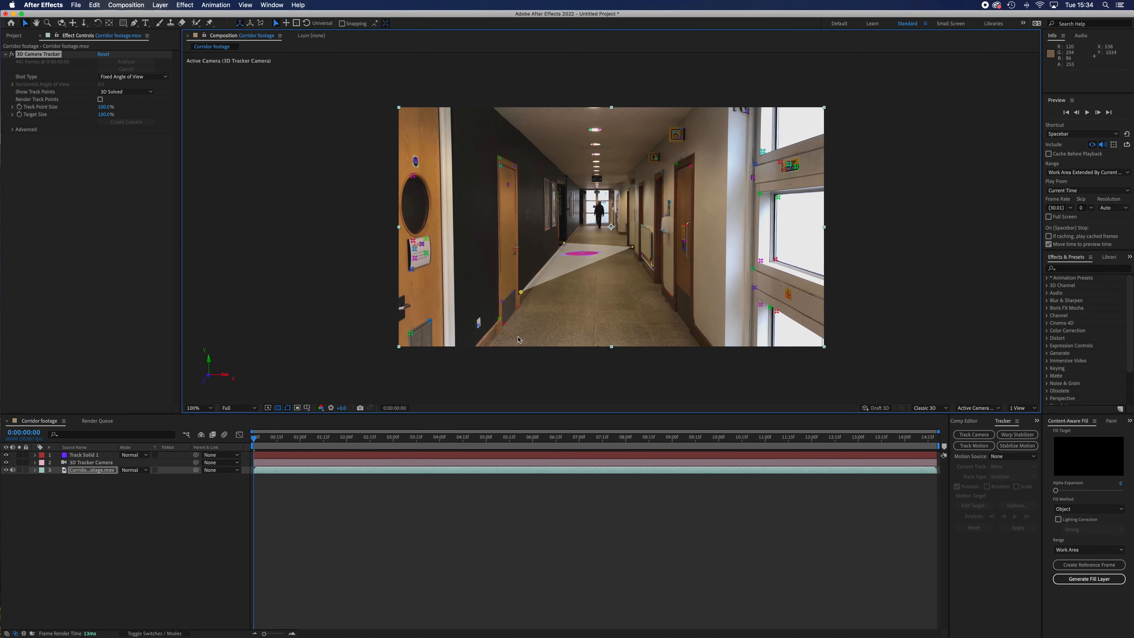
Preview how the tracked solid sticks to the floor and return the playhead to the first frame.
key("space")
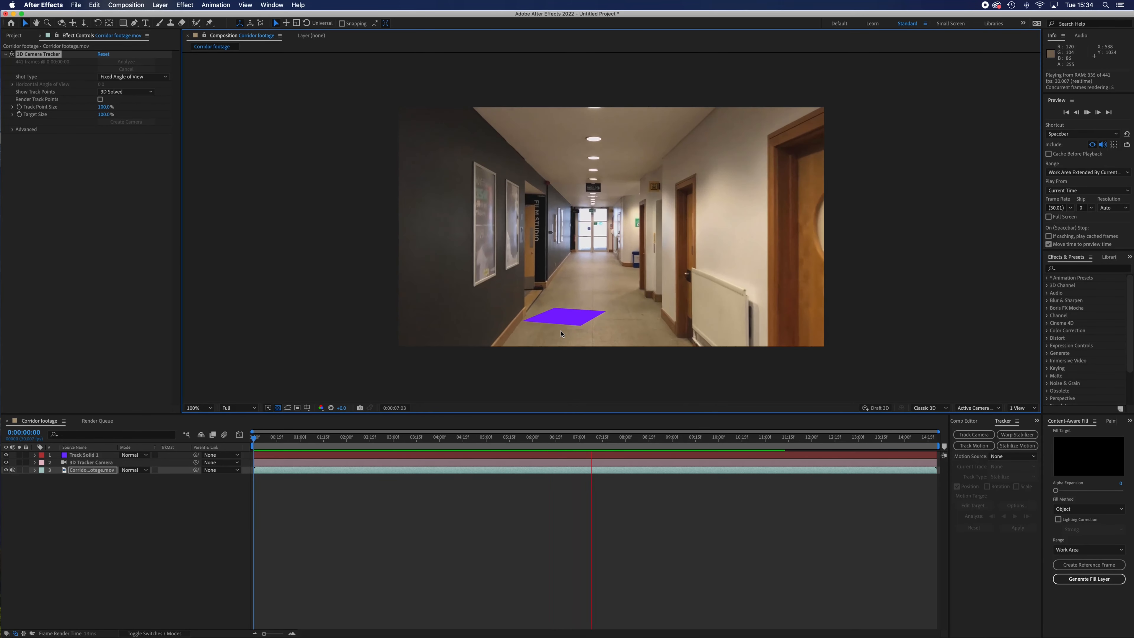
key("space")
left_click_drag(626, 437, 239, 442)
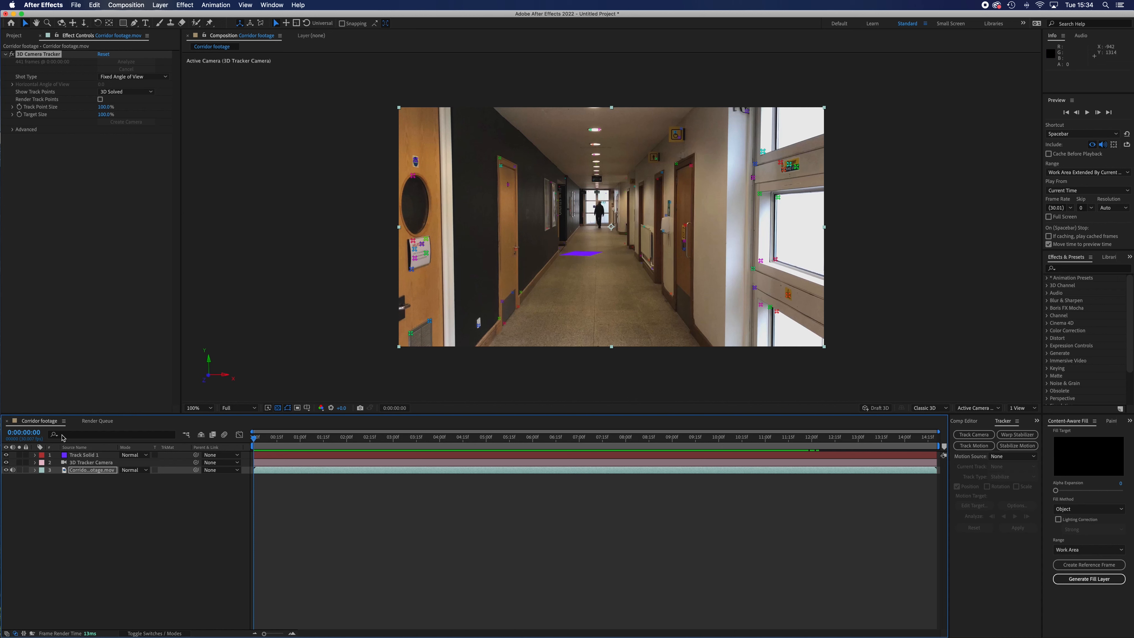
Centre the track solid on the corridor floor and enlarge it to about 187% by 1112%.
left_click(87, 455)
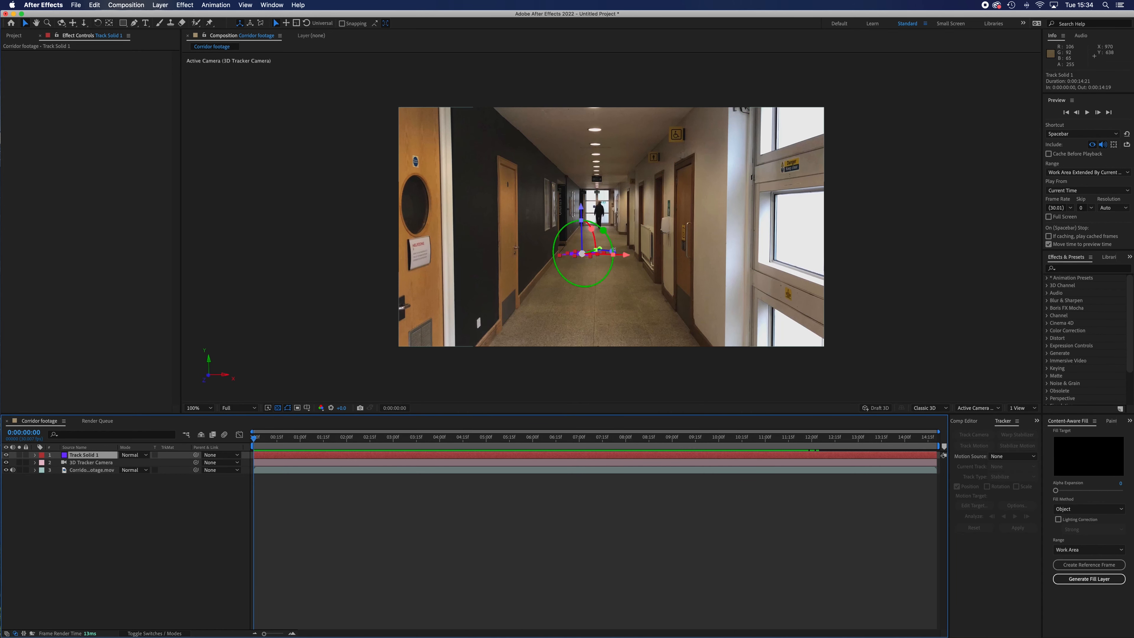
left_click_drag(611, 251, 529, 302)
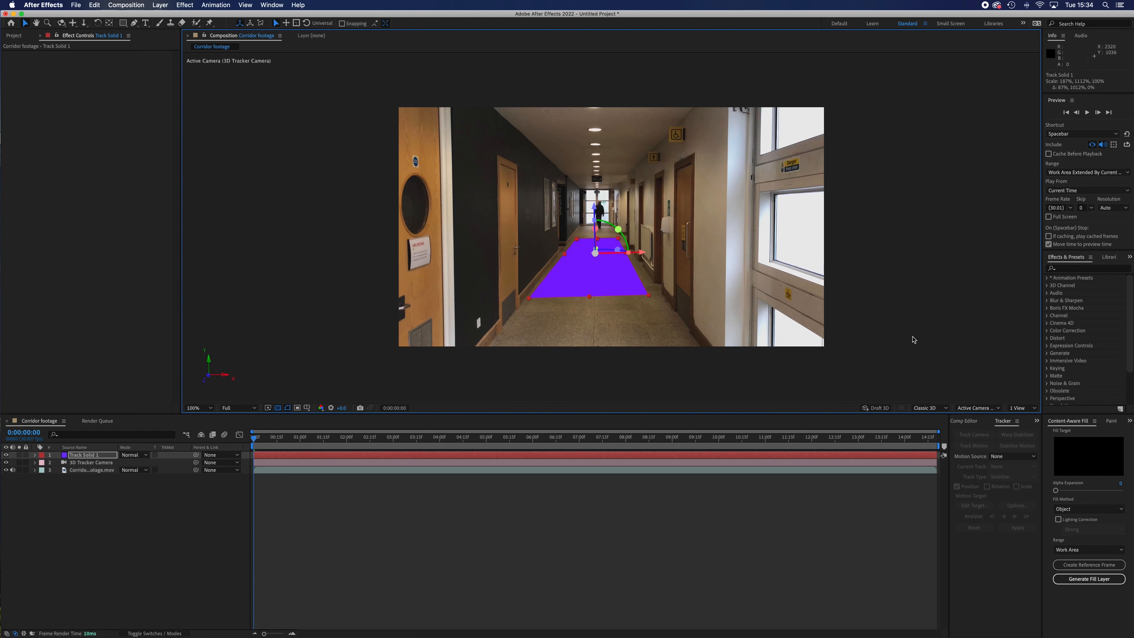
Apply the Grid effect to the track solid and preview the grid against the moving footage.
left_click(1085, 269)
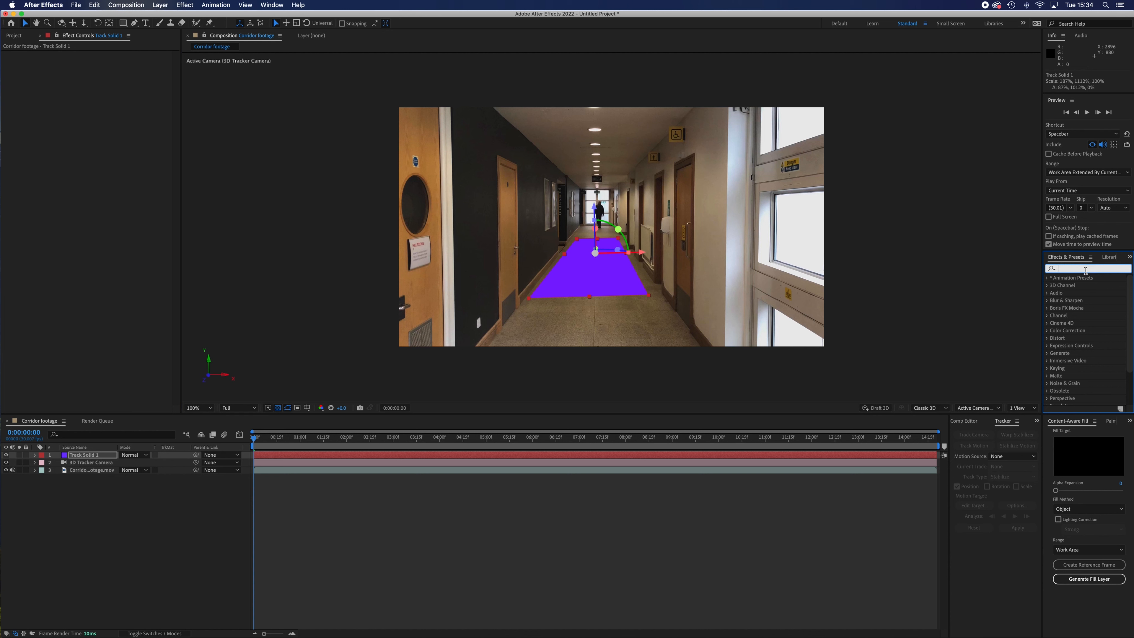
type("grid")
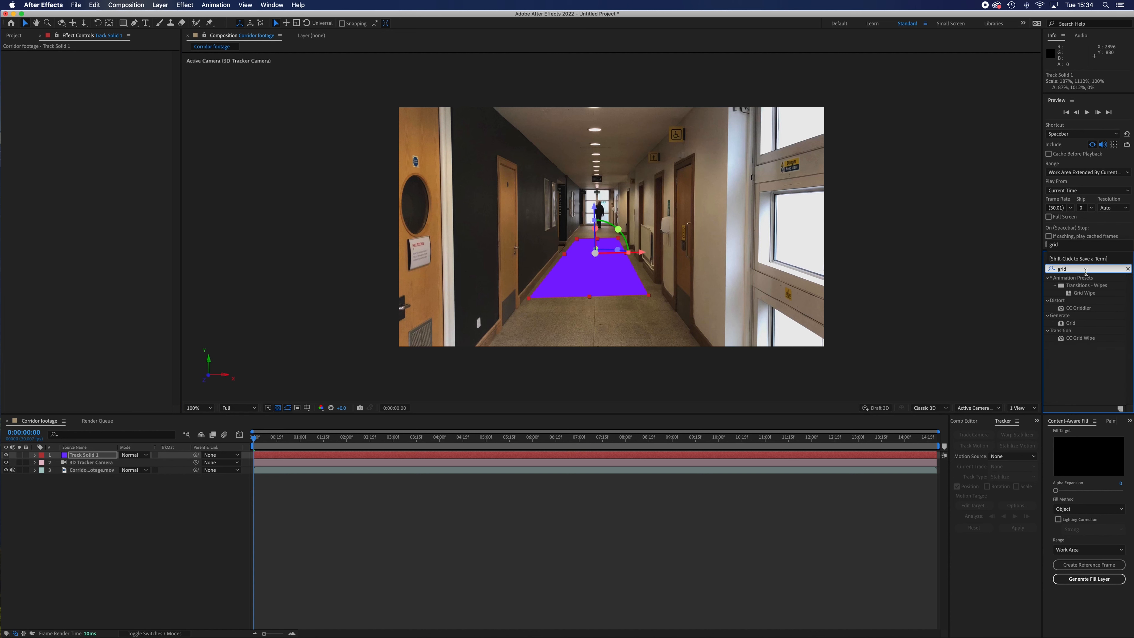
left_click_drag(1074, 323, 597, 279)
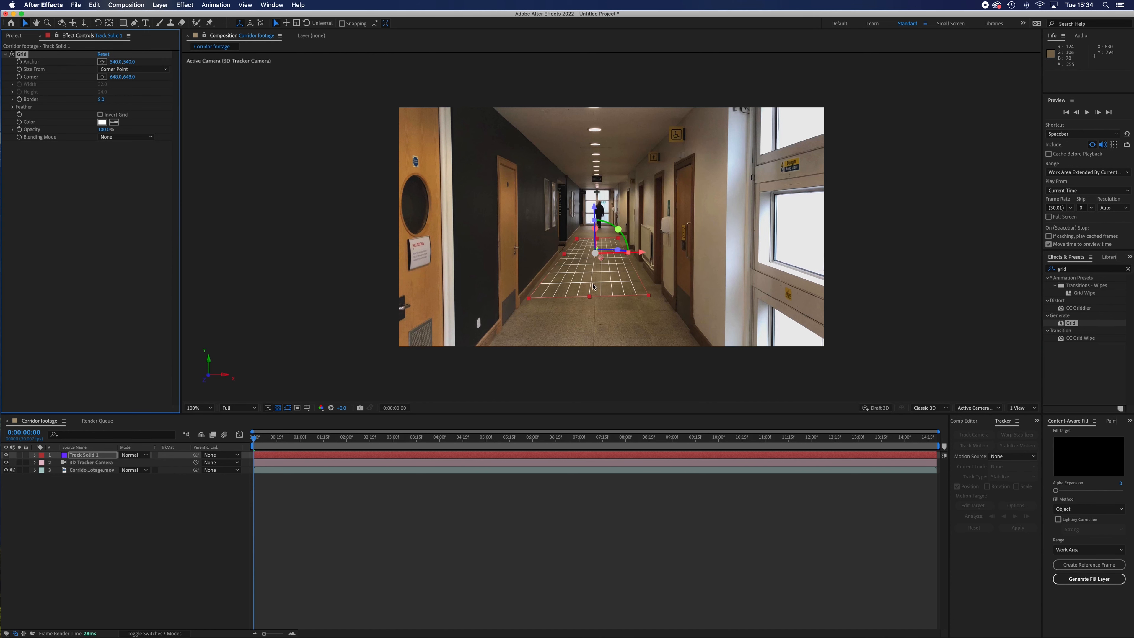
key("space")
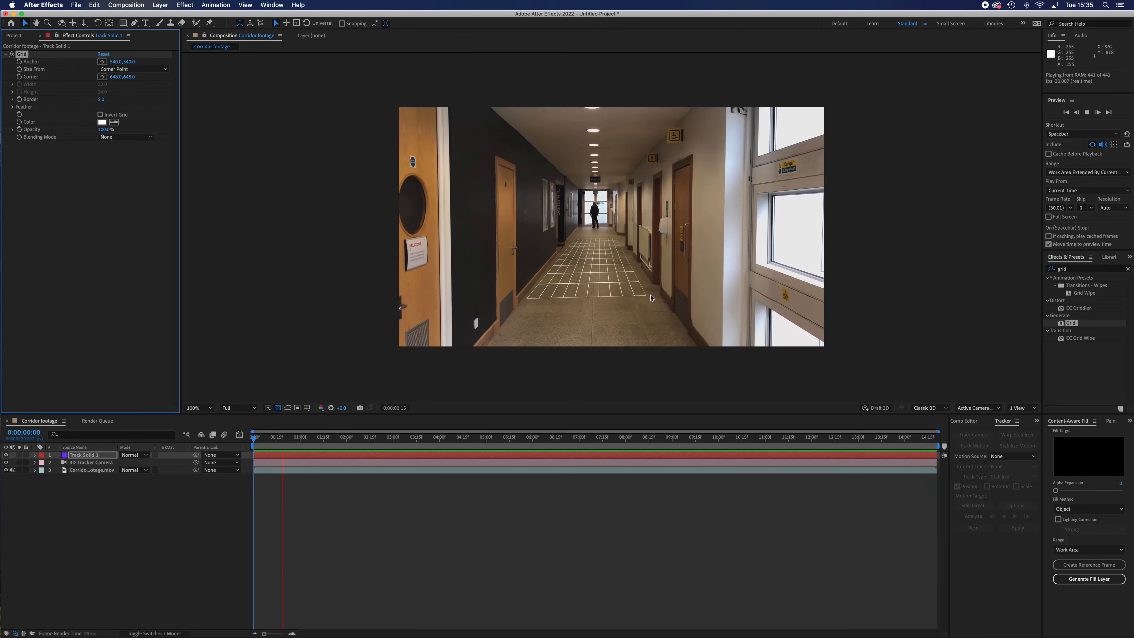
key("space")
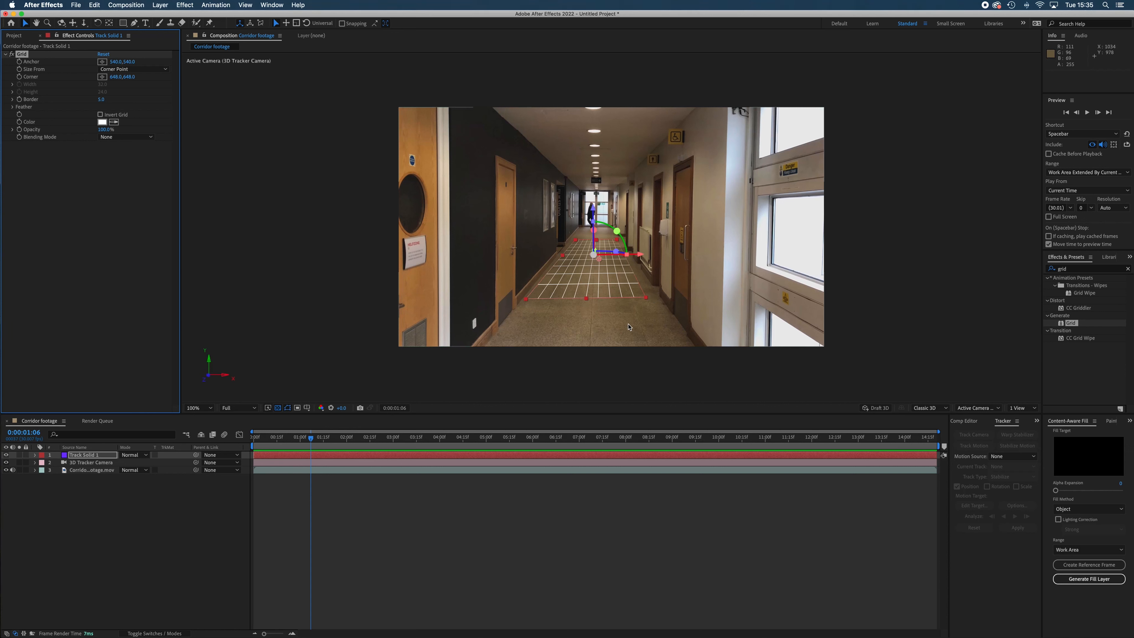
Undo the Grid effect and the last scaling of the track solid.
key("cmd+z")
key("cmd+z")
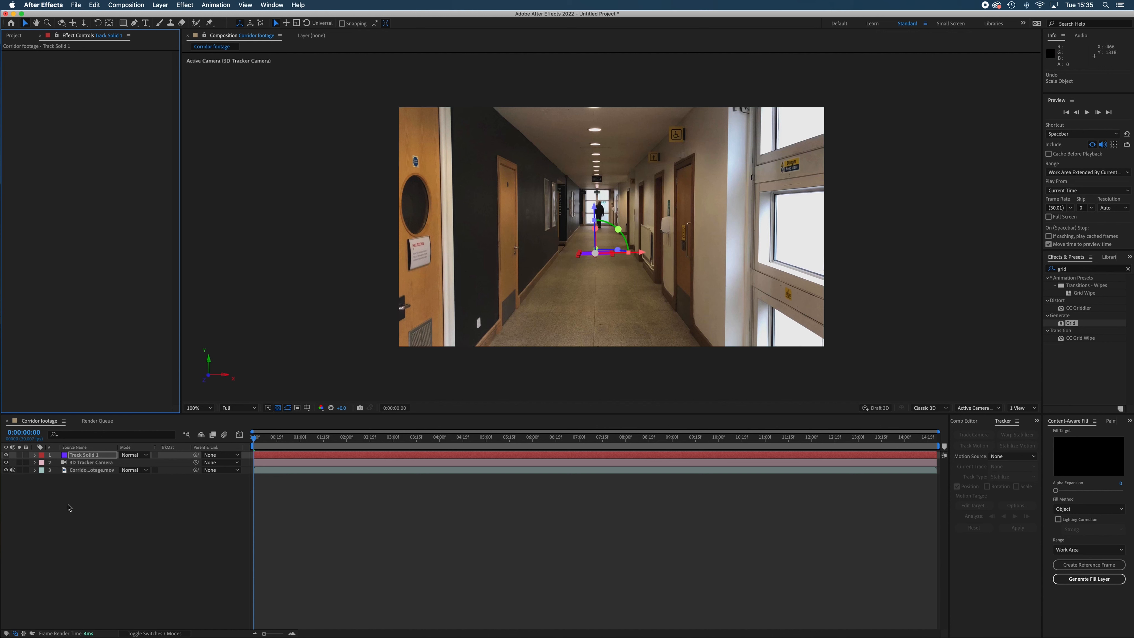
Pre-compose the track solid as "Floor logo", leaving all attributes in the corridor composition, and open the new composition.
right_click(105, 458)
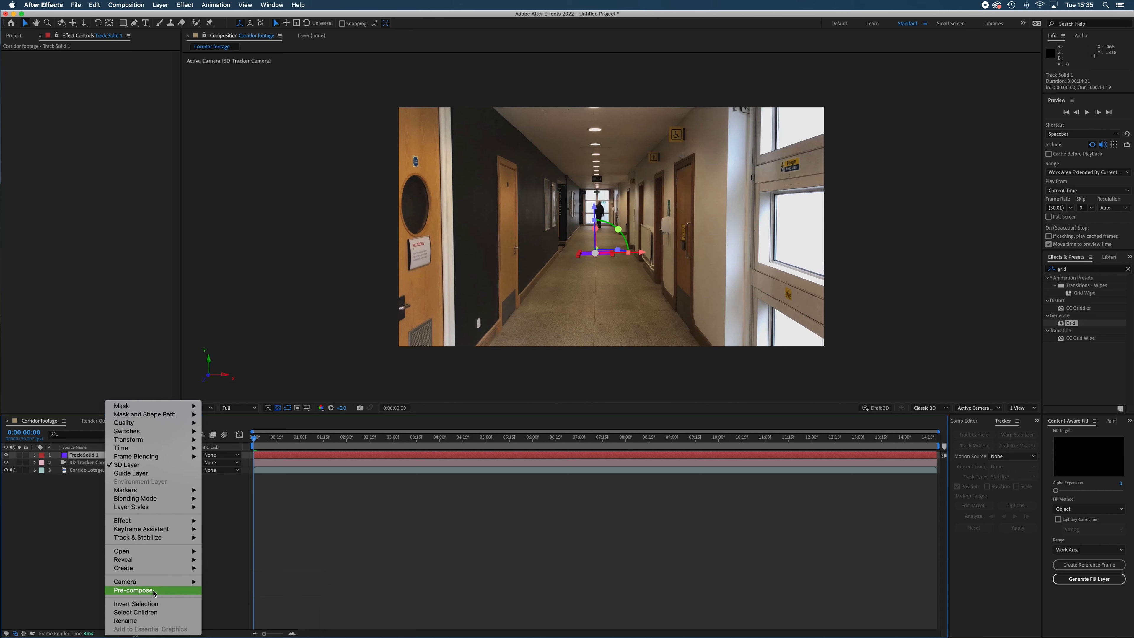
left_click(154, 591)
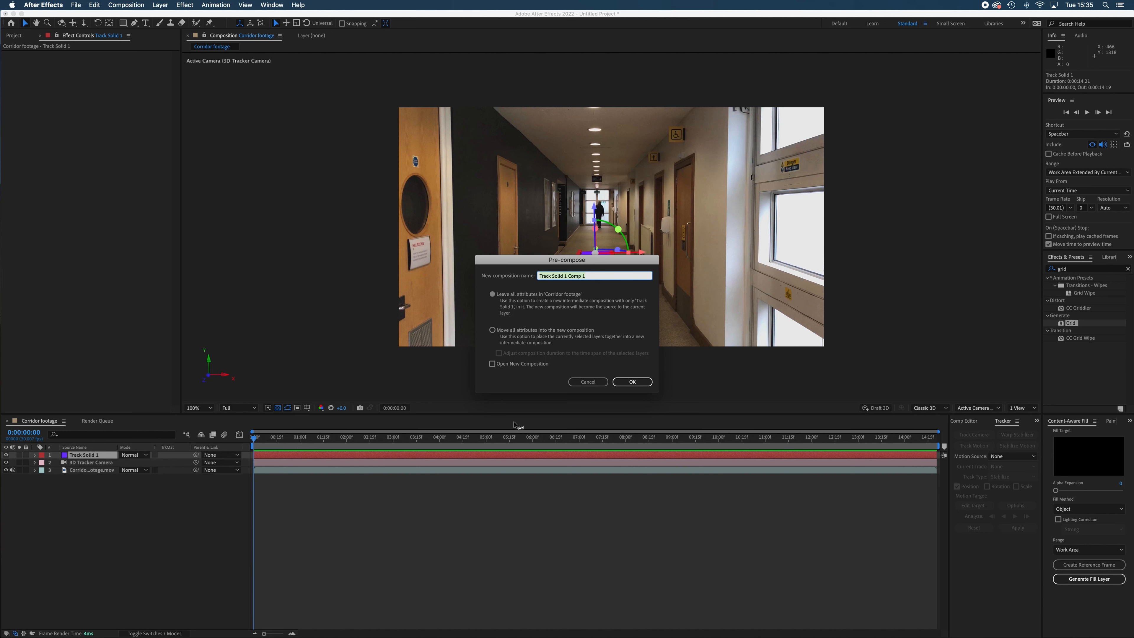
type("Floor logo")
left_click(632, 381)
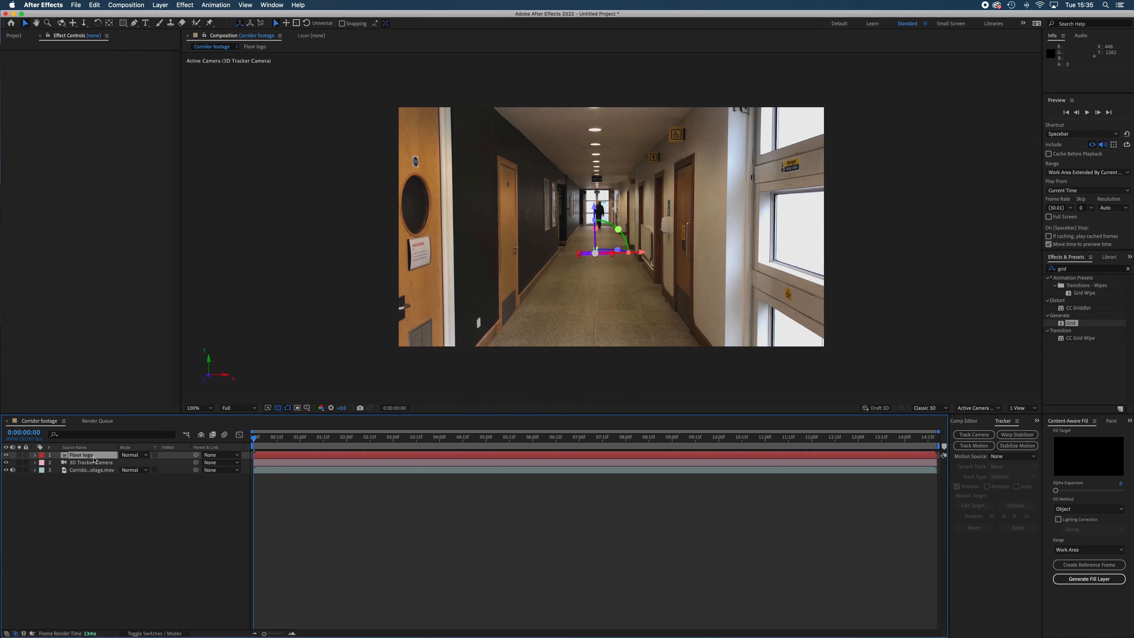
double_click(90, 458)
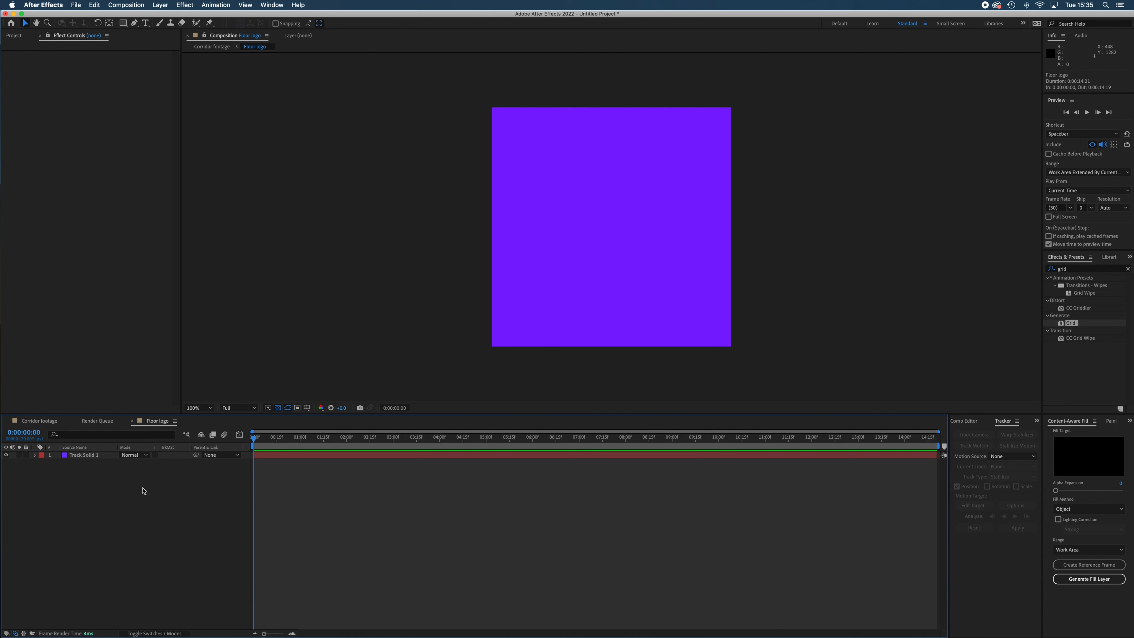
Add Course Logo.jpg to the Floor logo composition and delete the track solid from it.
left_click(16, 37)
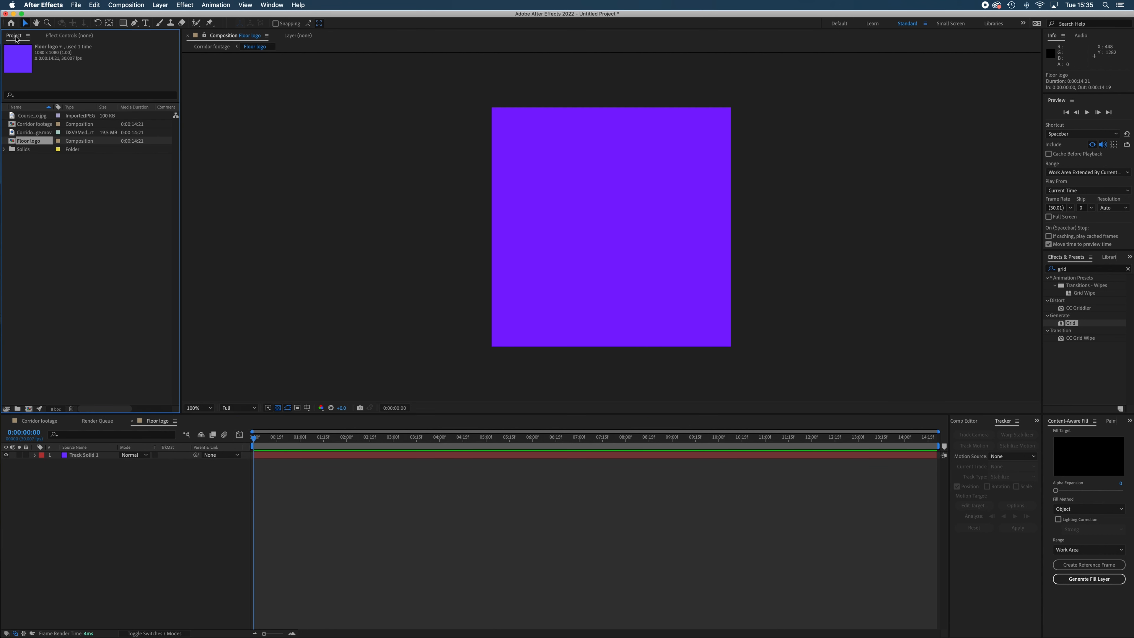
left_click(25, 117)
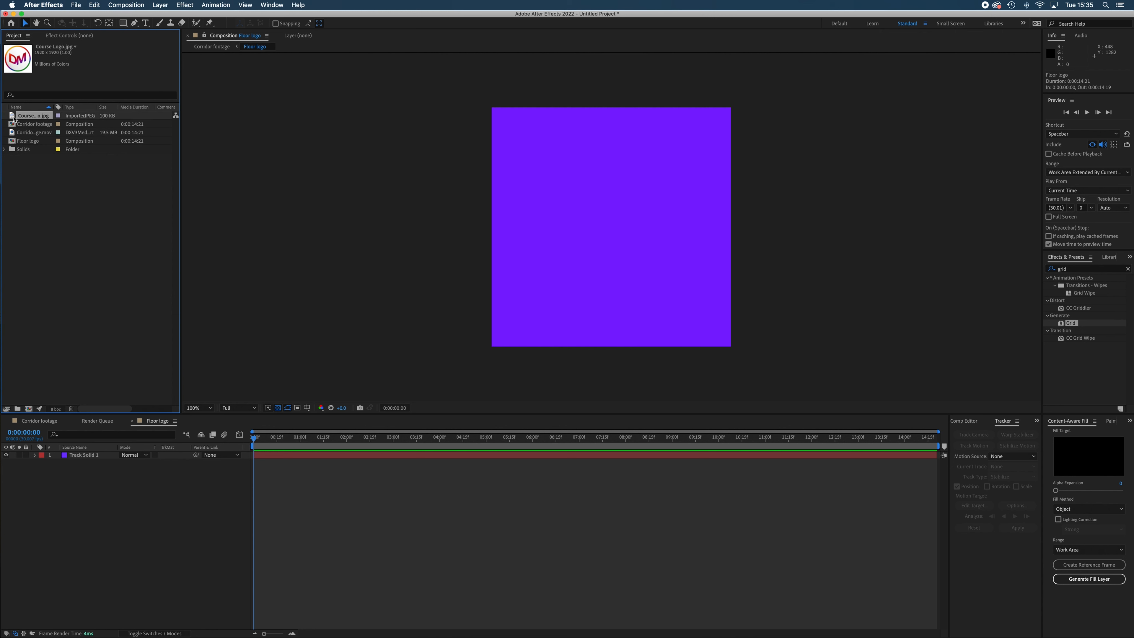
left_click_drag(13, 117, 83, 456)
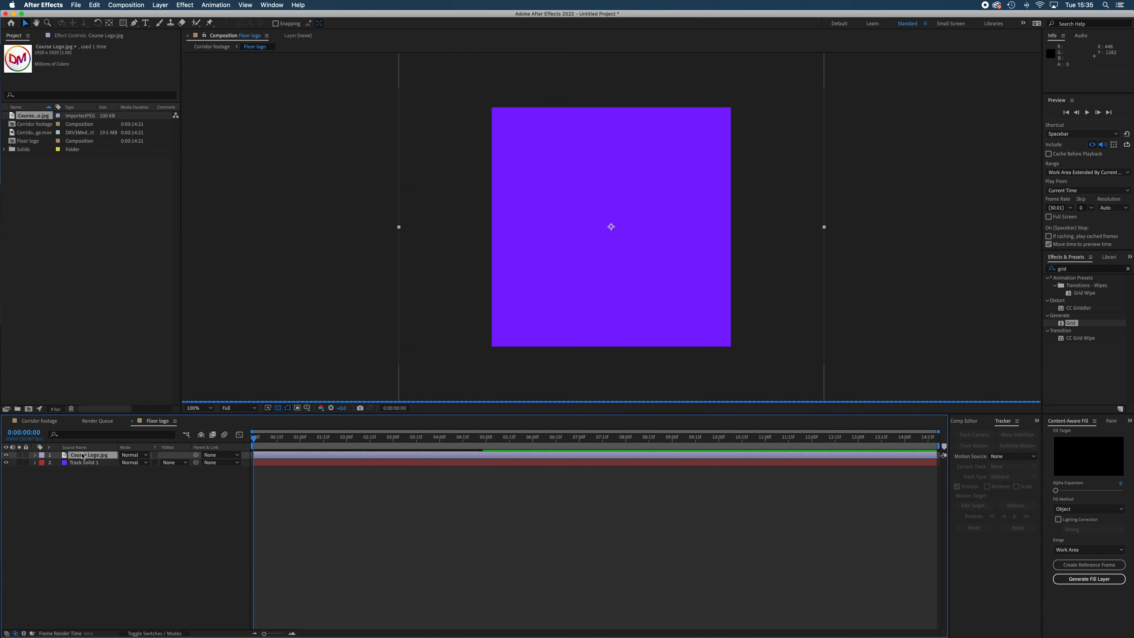
left_click(87, 464)
key("Delete")
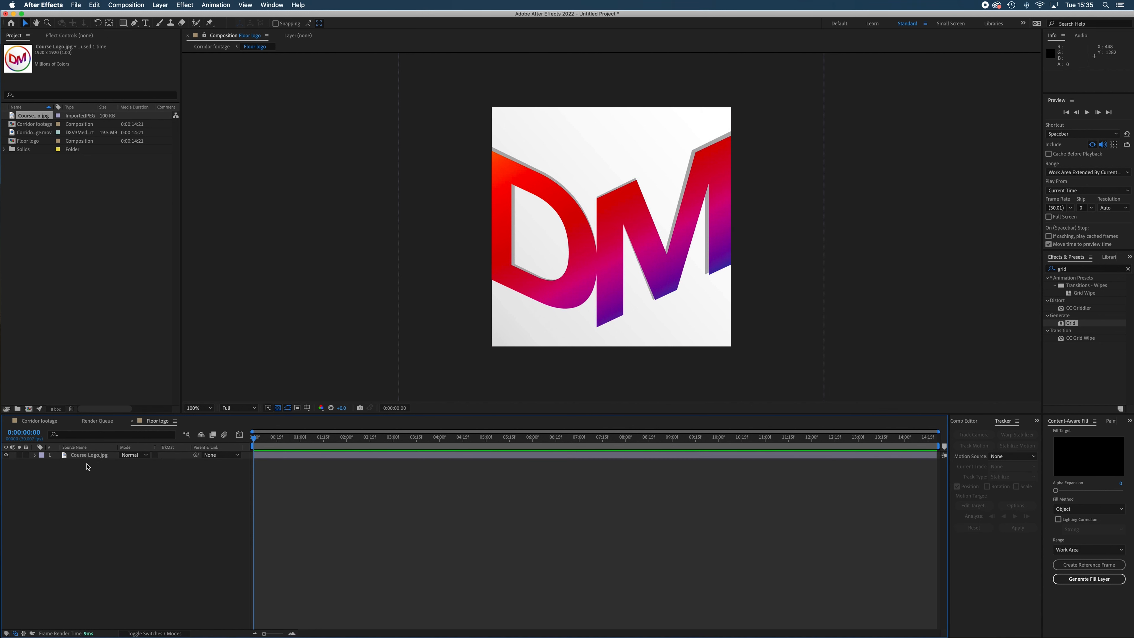
Scale the Course Logo.jpg layer down to 60% so the whole round logo fits in the frame.
left_click(35, 455)
left_click(44, 463)
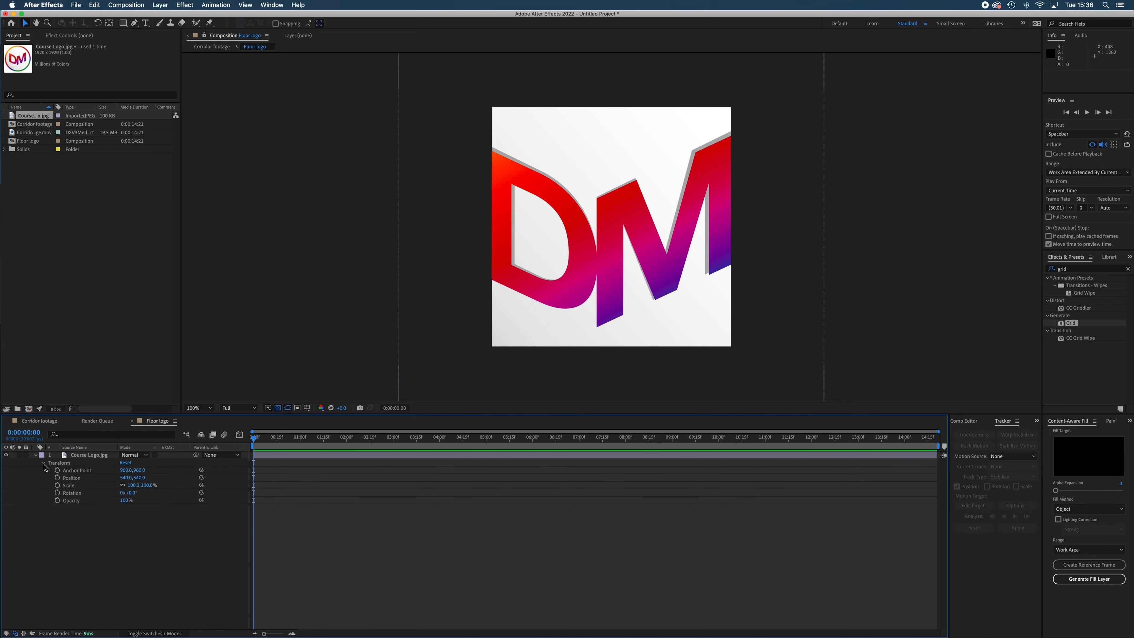
left_click_drag(135, 485, 120, 485)
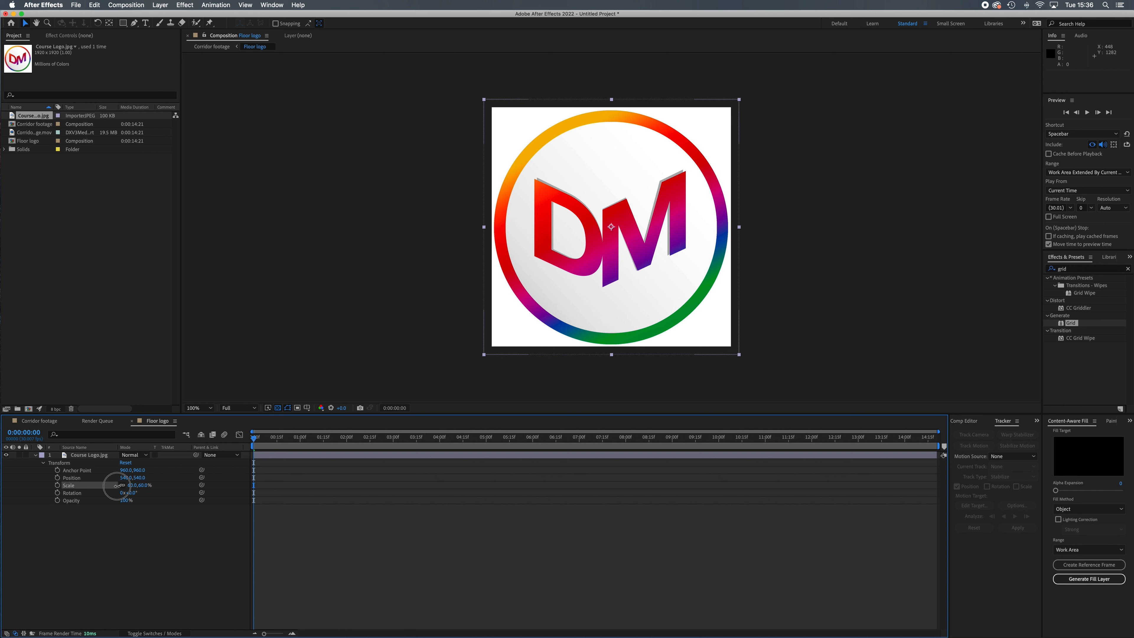
left_click_drag(119, 485, 119, 486)
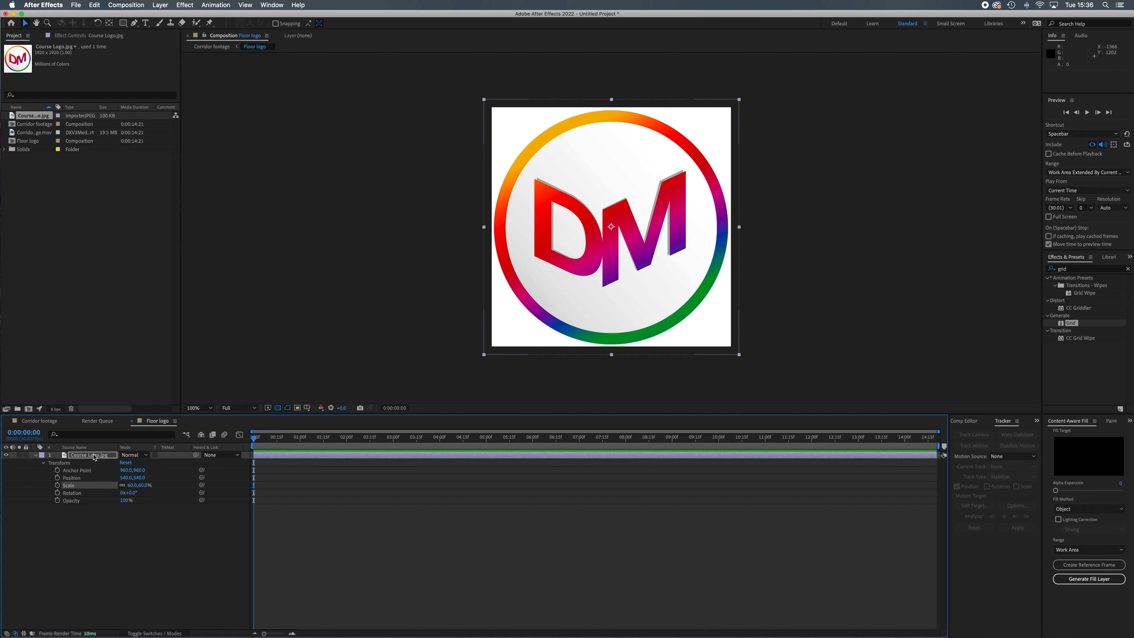
Try a width of 1920 px for the Floor logo composition and undo the change.
left_click(136, 6)
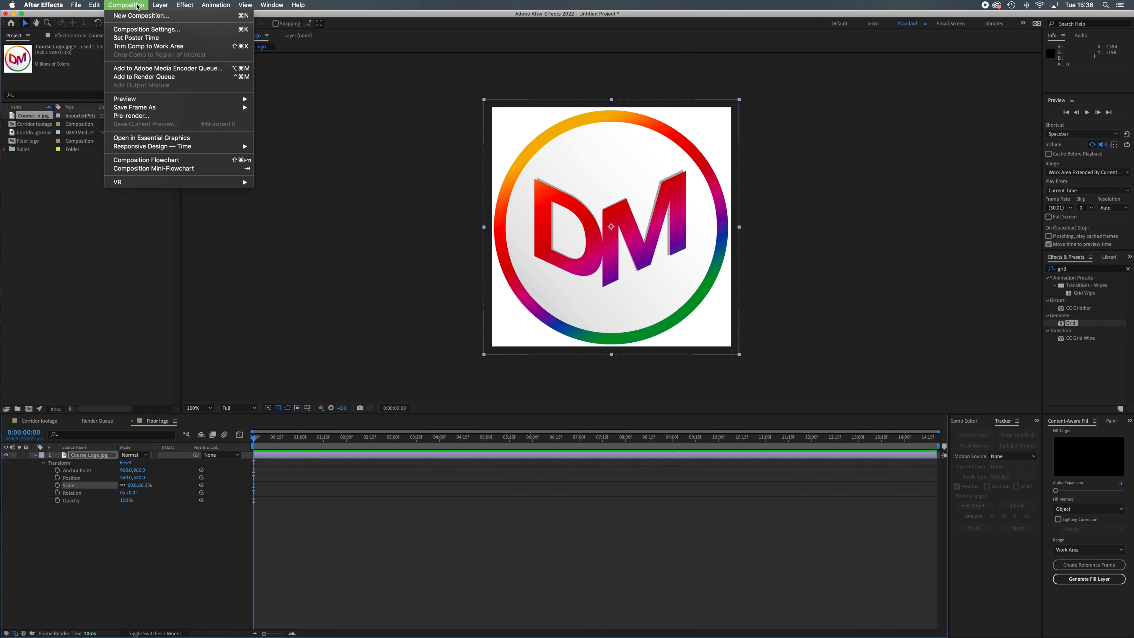
left_click(151, 32)
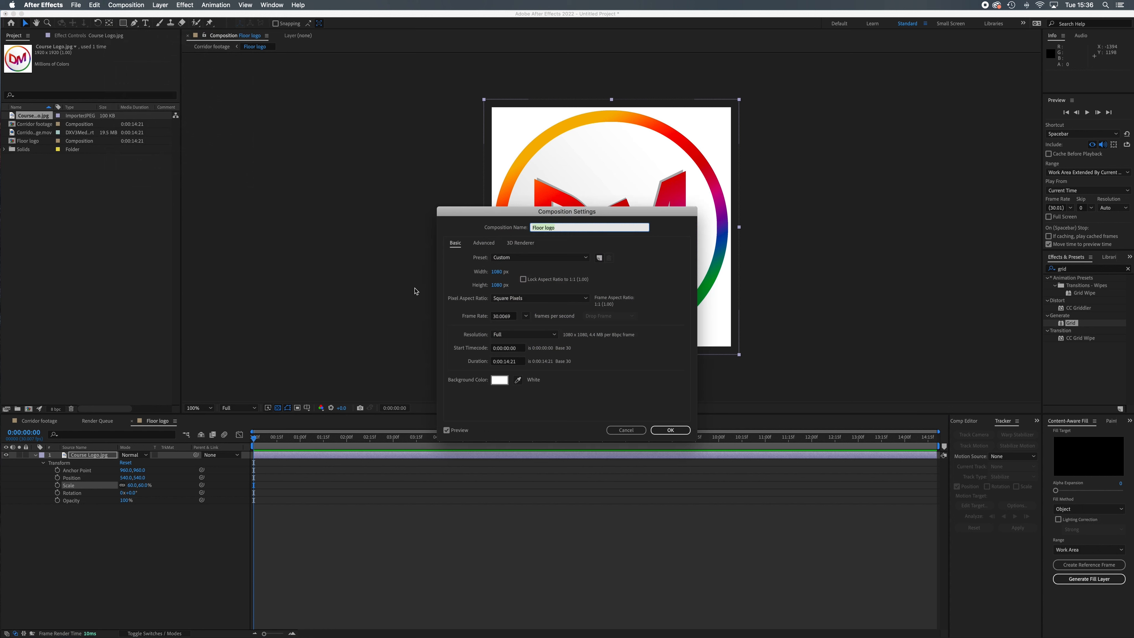
left_click(498, 273)
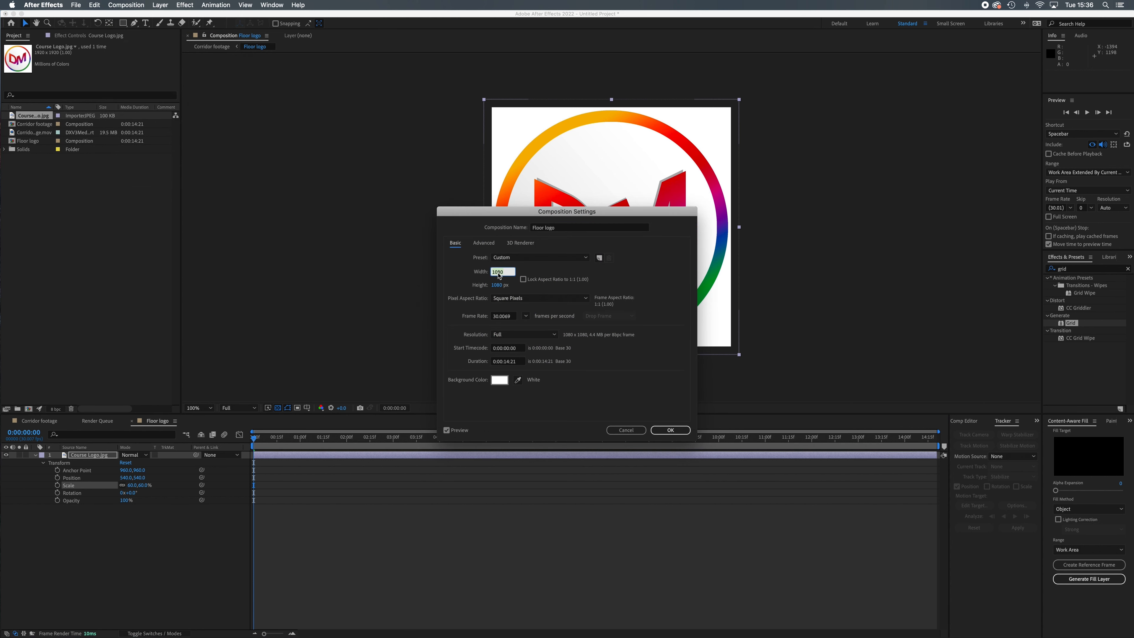
type("1920")
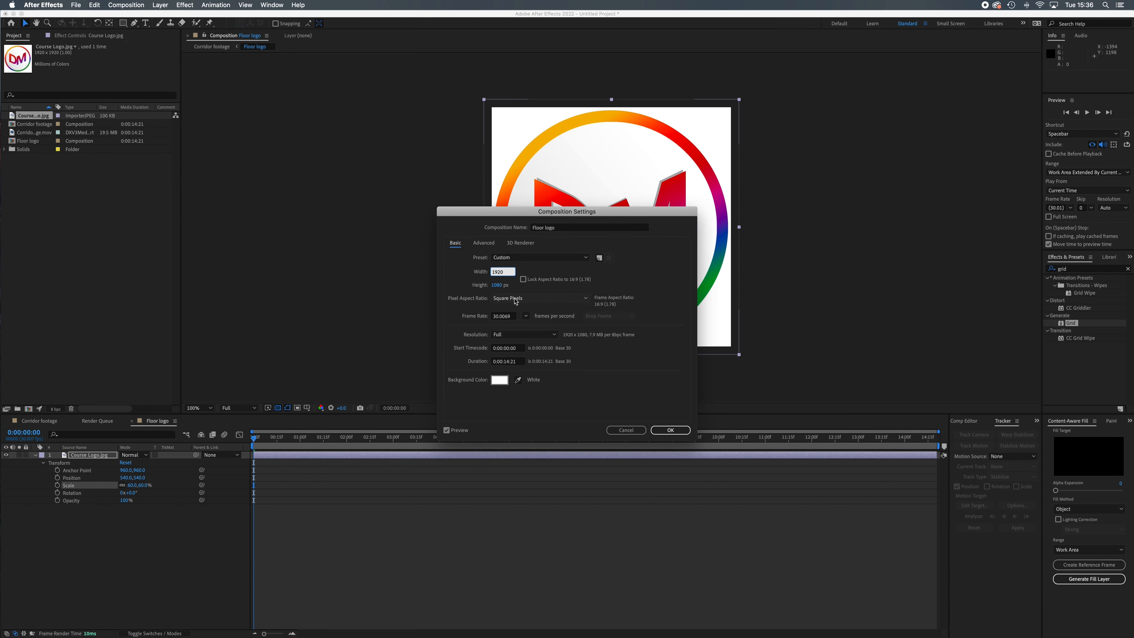
left_click(616, 275)
left_click(671, 430)
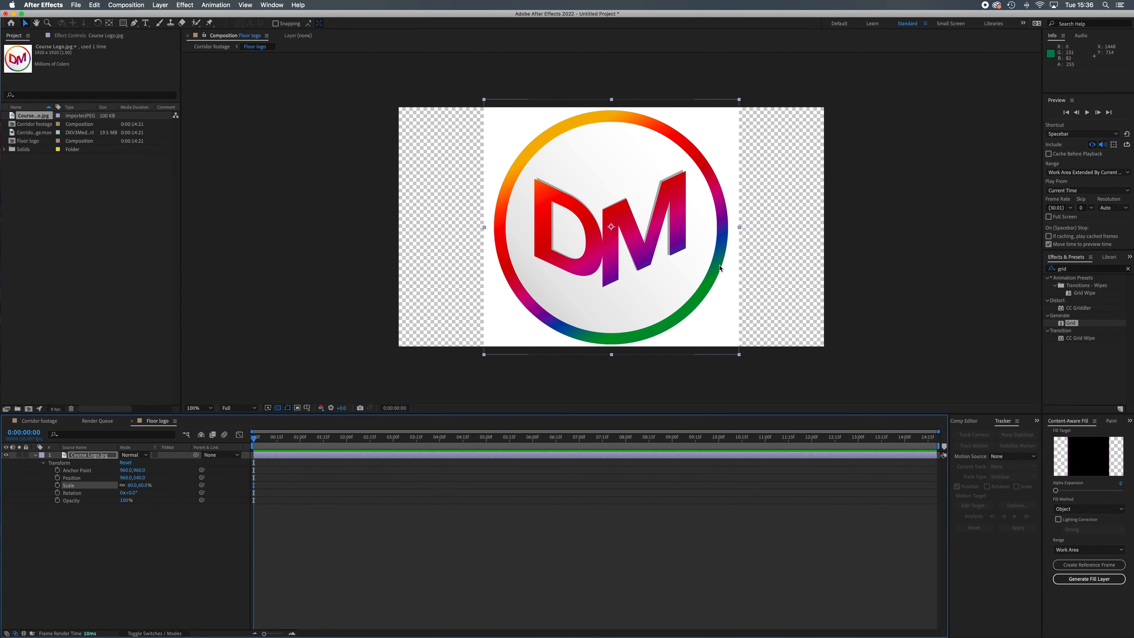
key("super+z")
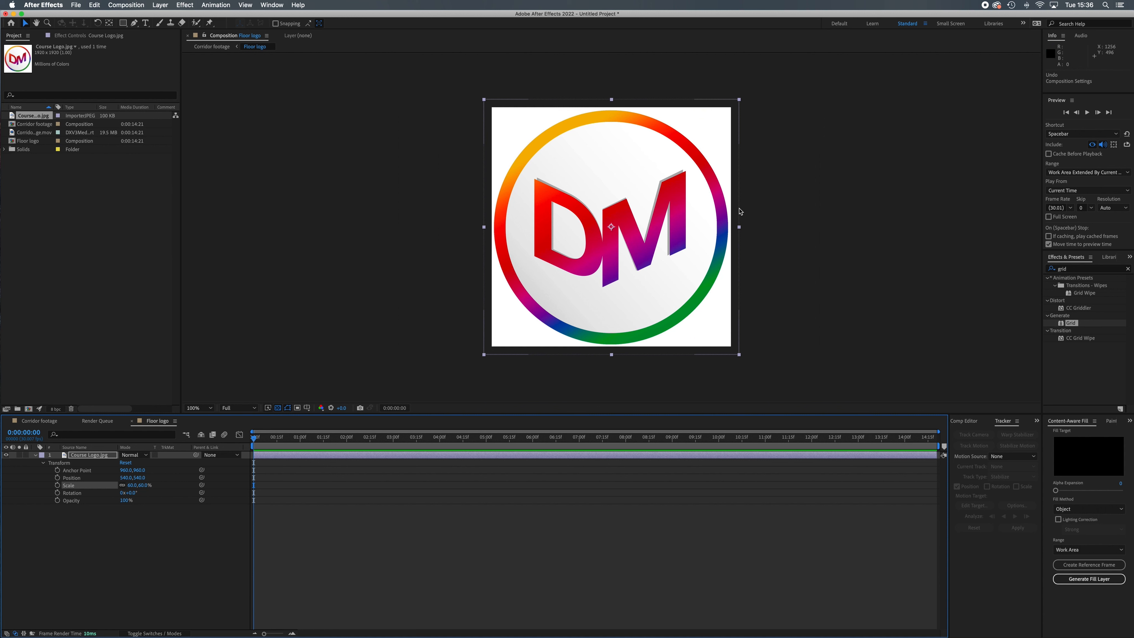
left_click(421, 262)
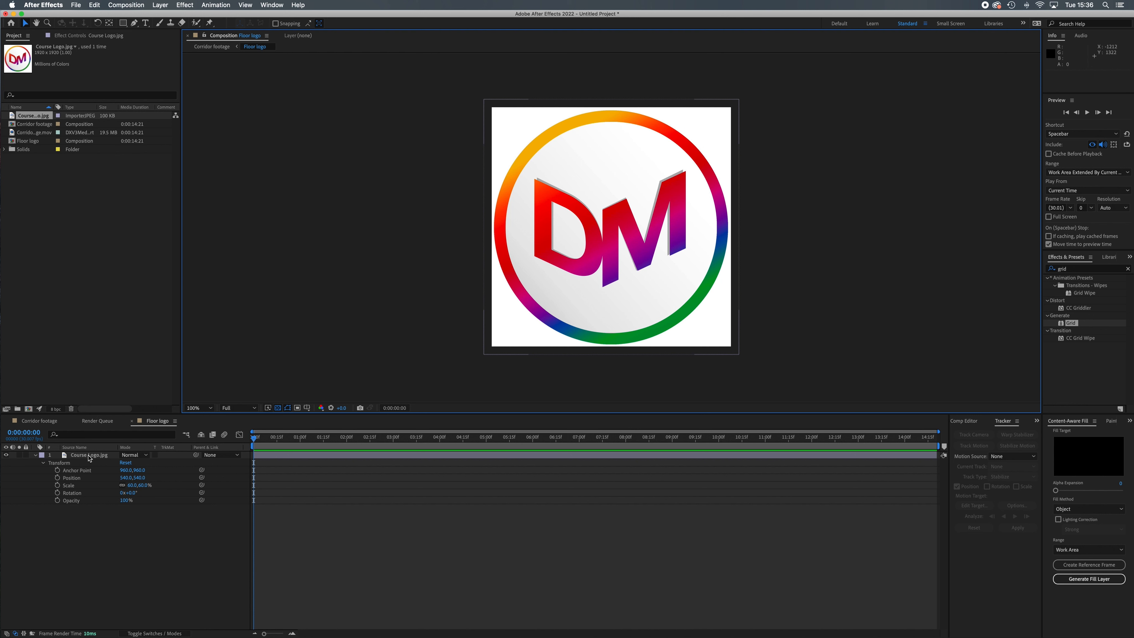
Return to the Corridor footage composition and scale the Floor logo layer up to 199%.
left_click(44, 421)
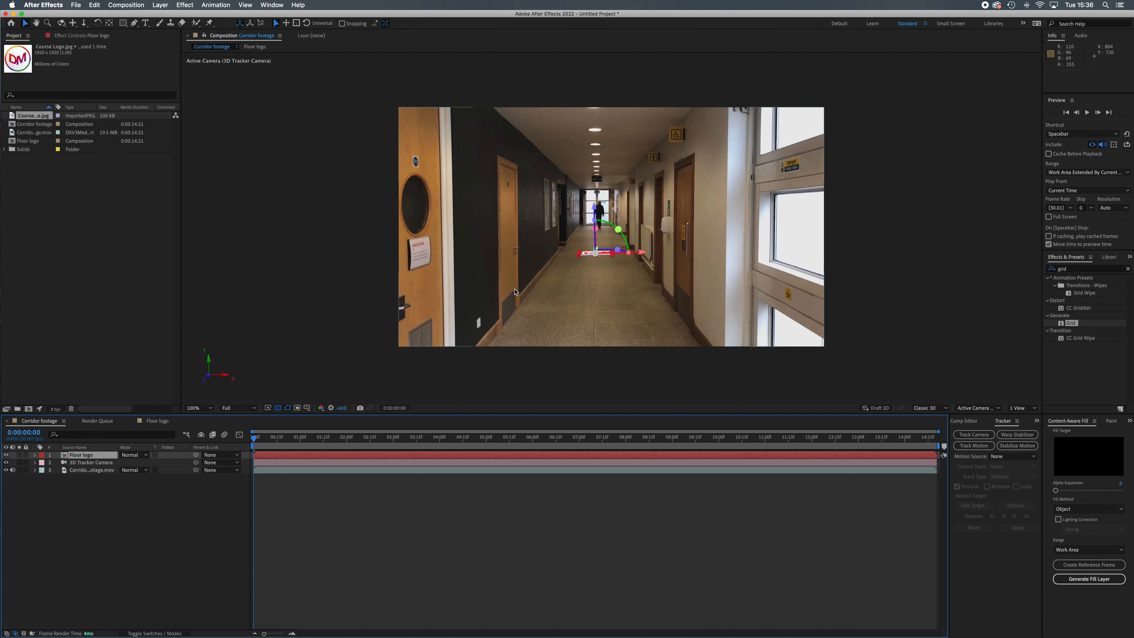
left_click(35, 455)
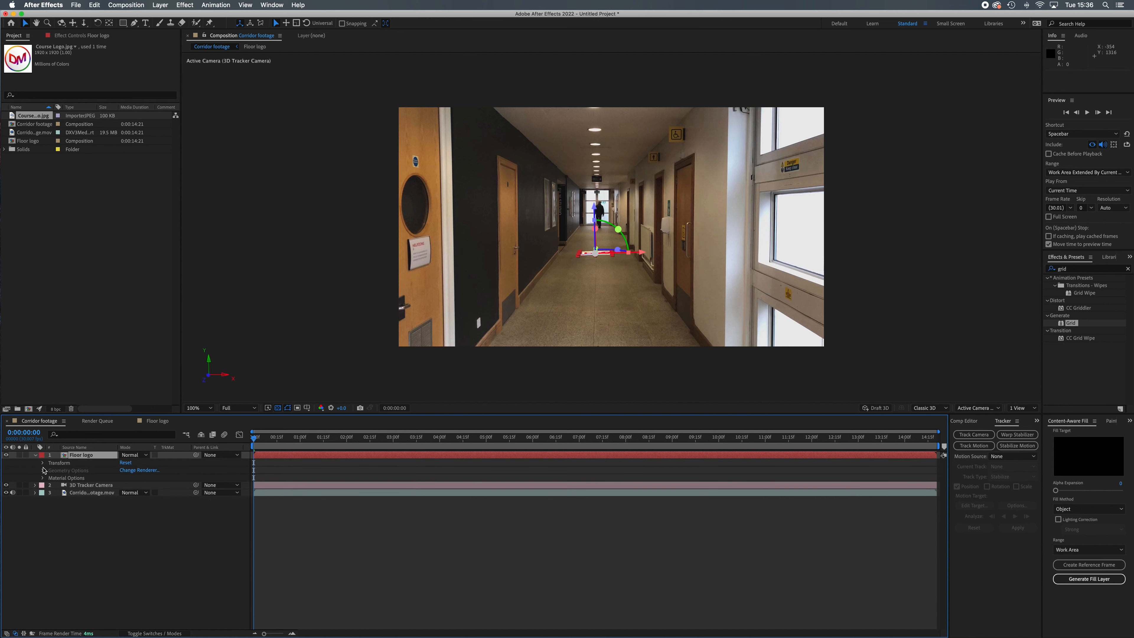
left_click(42, 463)
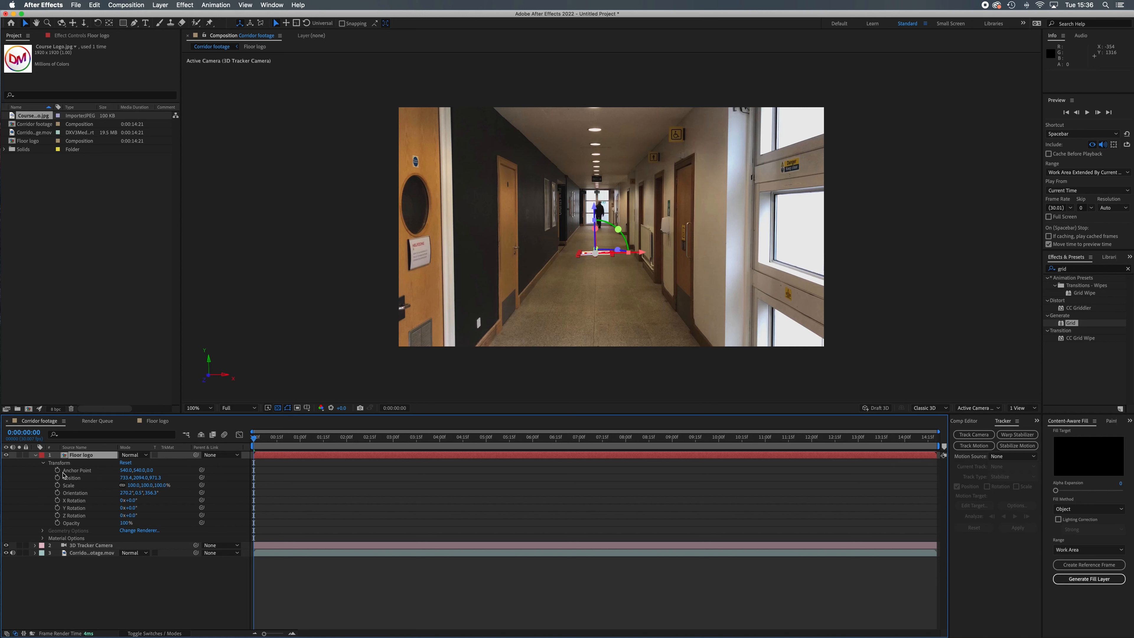
left_click_drag(134, 486, 186, 497)
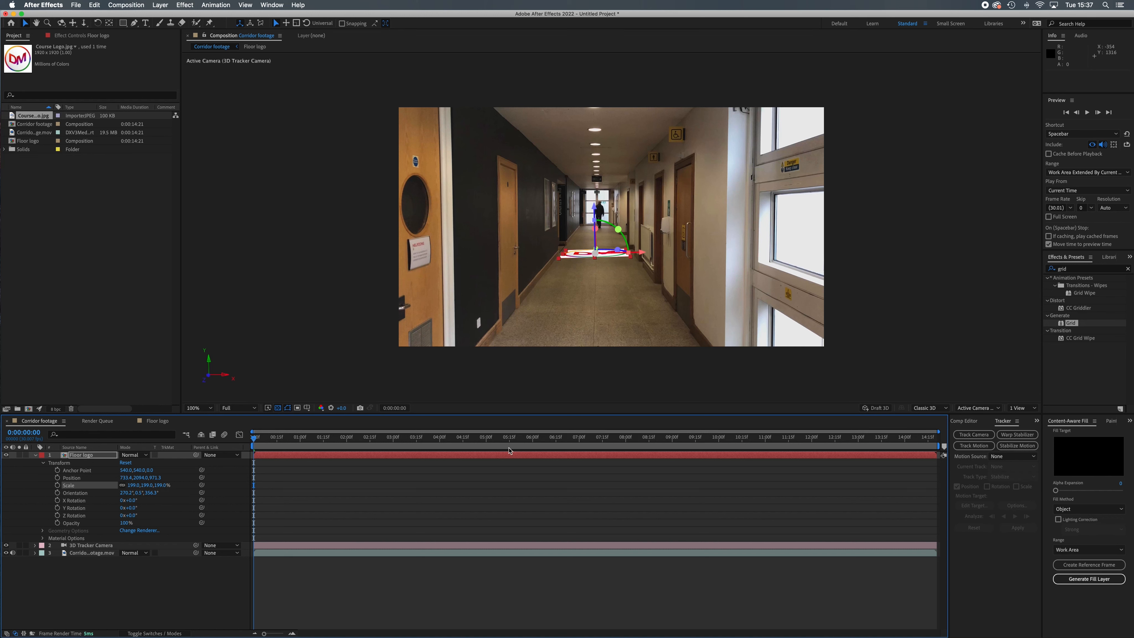
Check the Floor logo layer around 0:00:06:16 and lower it towards the floor, to a Y position of about 2247.
left_click(513, 440)
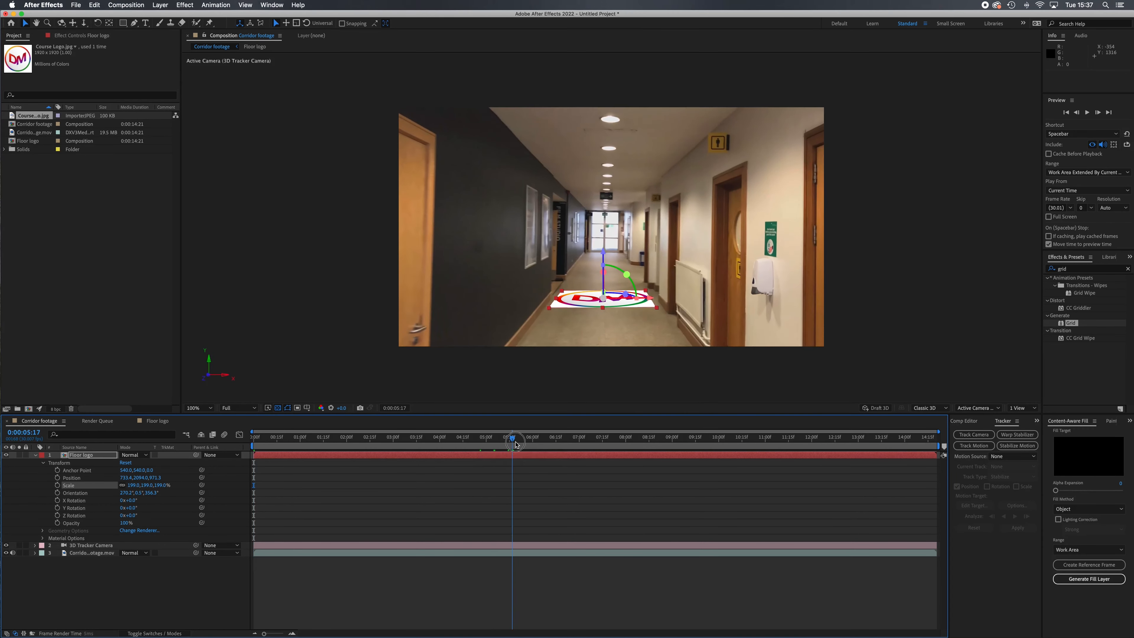
left_click_drag(515, 443, 552, 448)
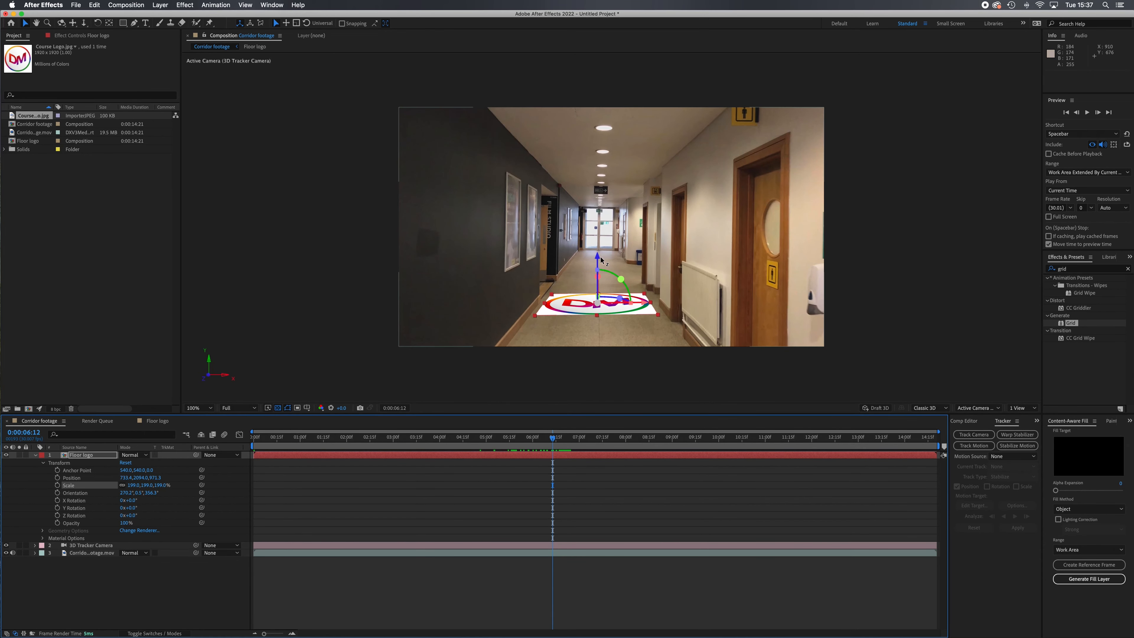
left_click_drag(598, 259, 599, 269)
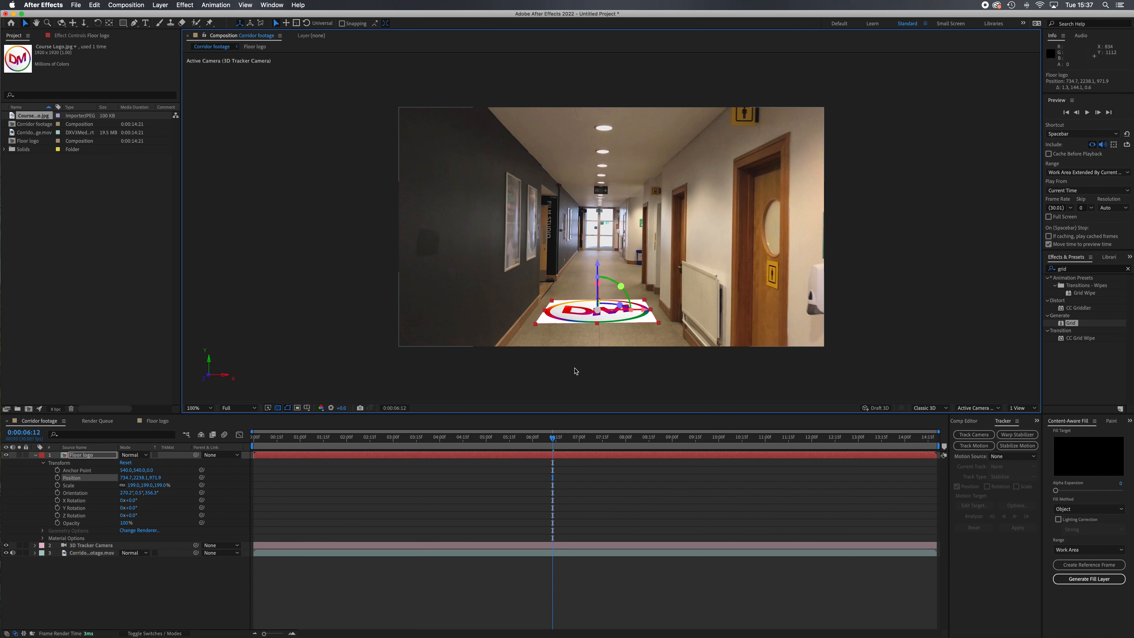
mouse_move(553, 437)
left_mouse_down()
mouse_move(600, 442)
mouse_move(558, 442)
left_mouse_up()
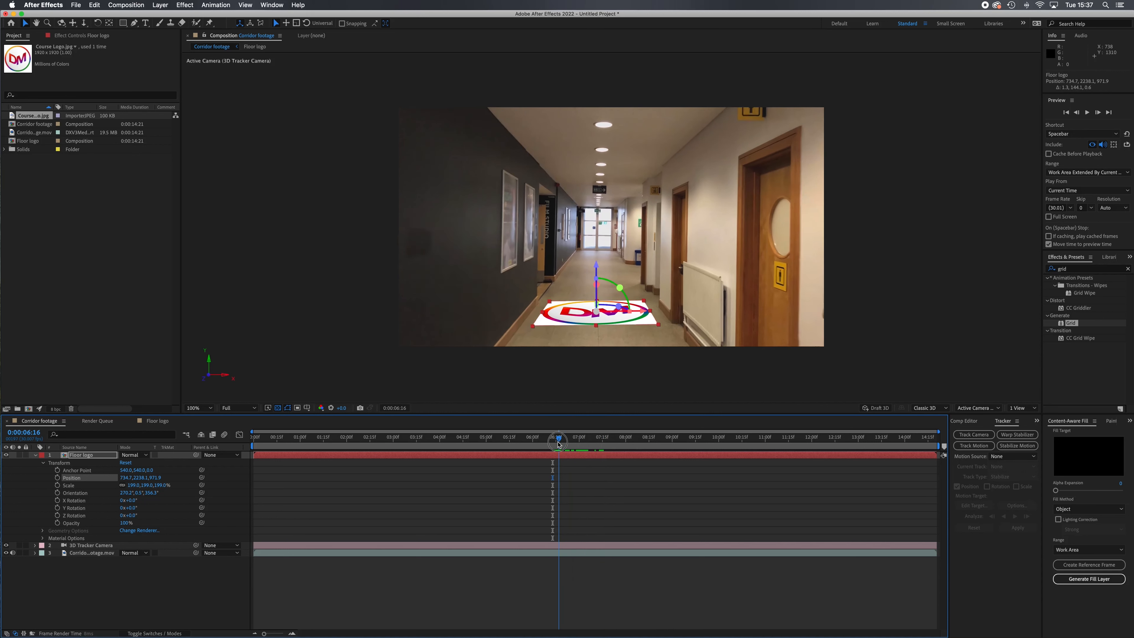
left_click_drag(596, 267, 597, 270)
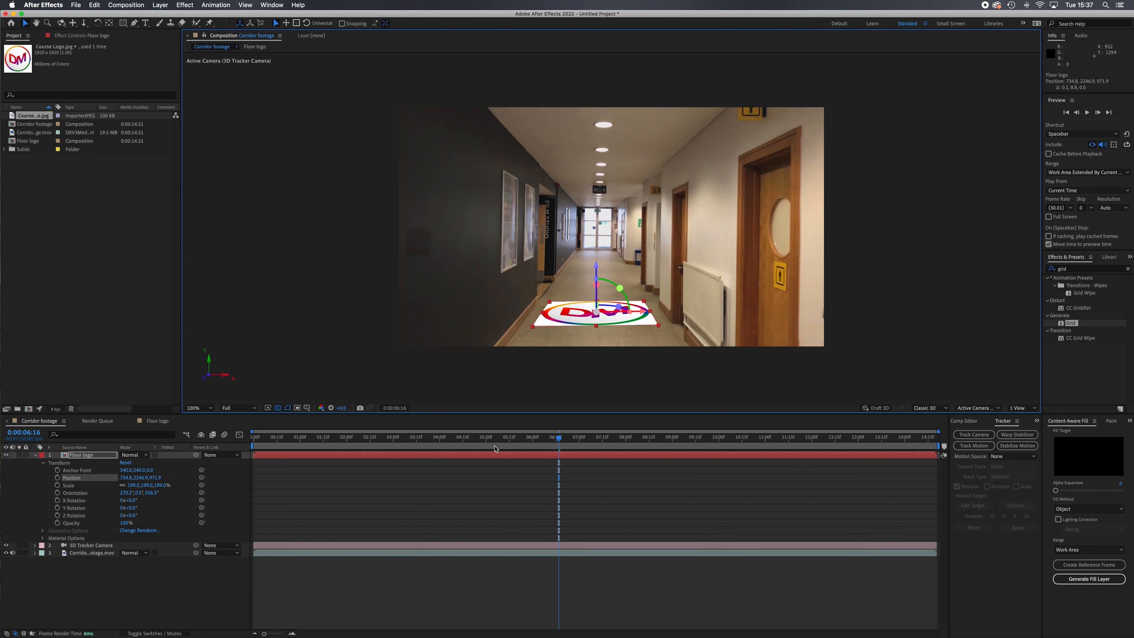
Preview the floor logo against the moving footage from 0:00:04:27 and move the playhead back to 0:00:04:14.
left_click_drag(520, 439, 483, 441)
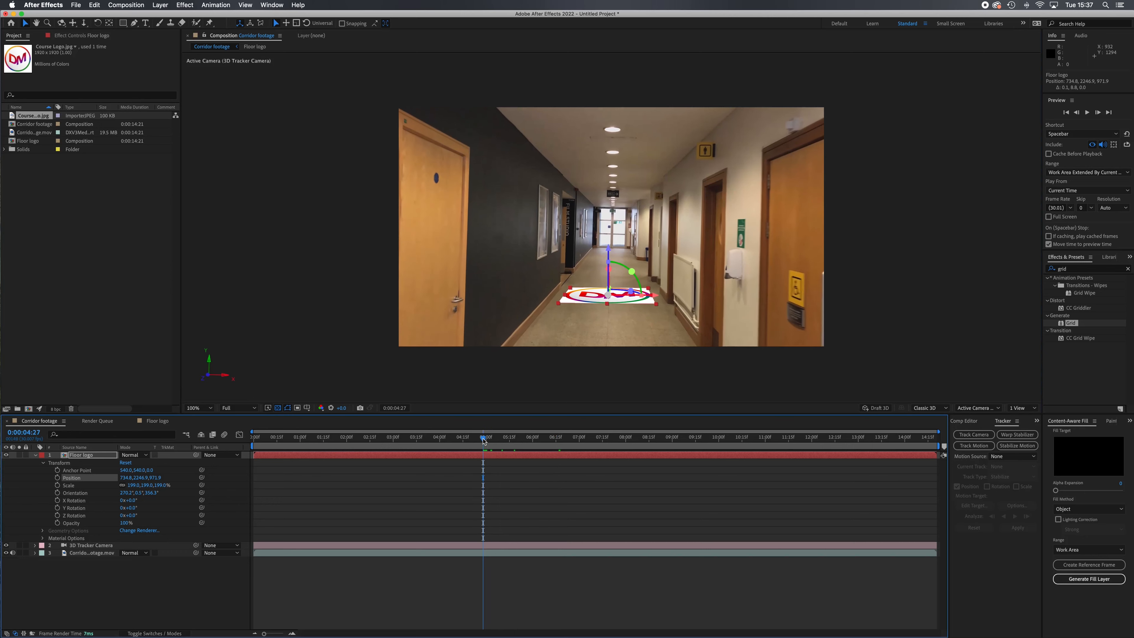
key("space")
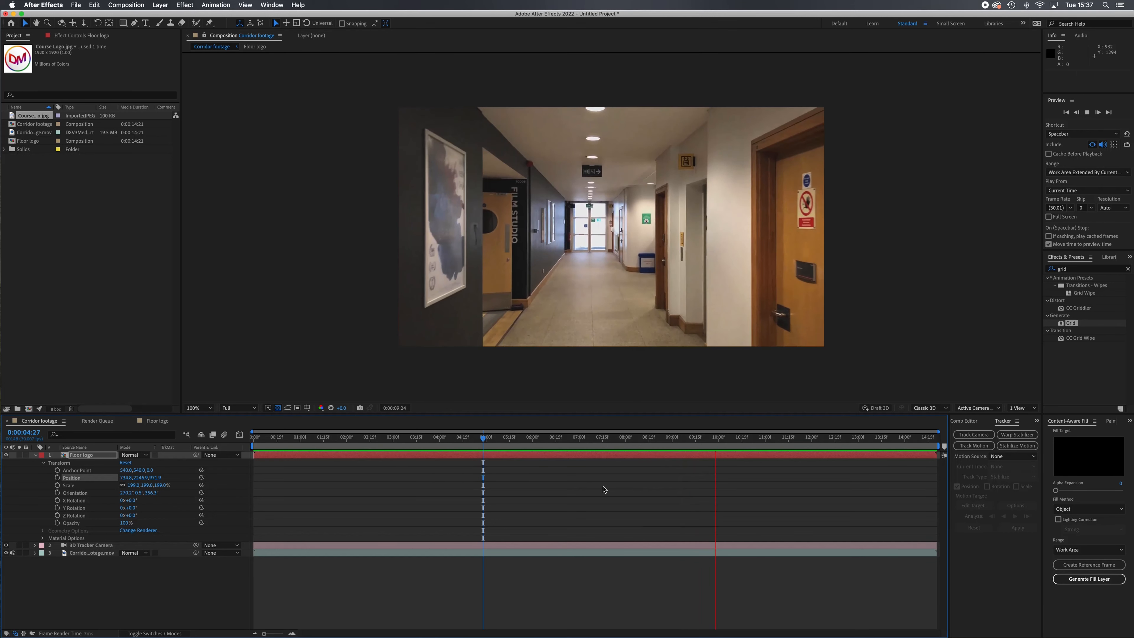
key("space")
left_click_drag(545, 440, 464, 437)
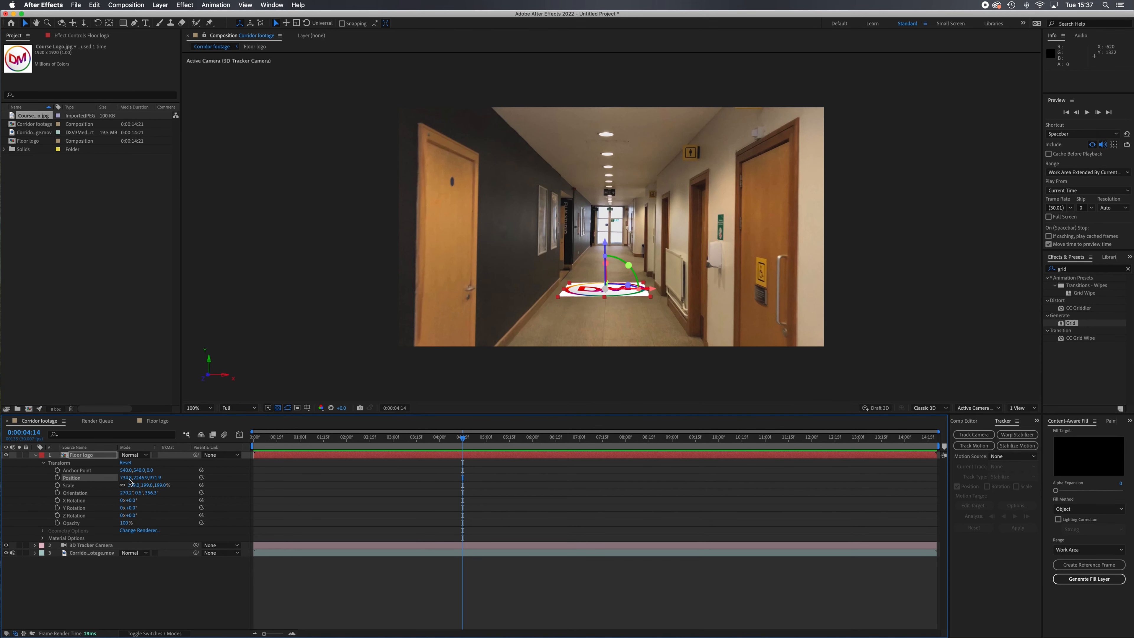
Apply the Color Range keying effect to the Course Logo.jpg layer in the Floor logo composition and show its effect controls.
left_click(164, 423)
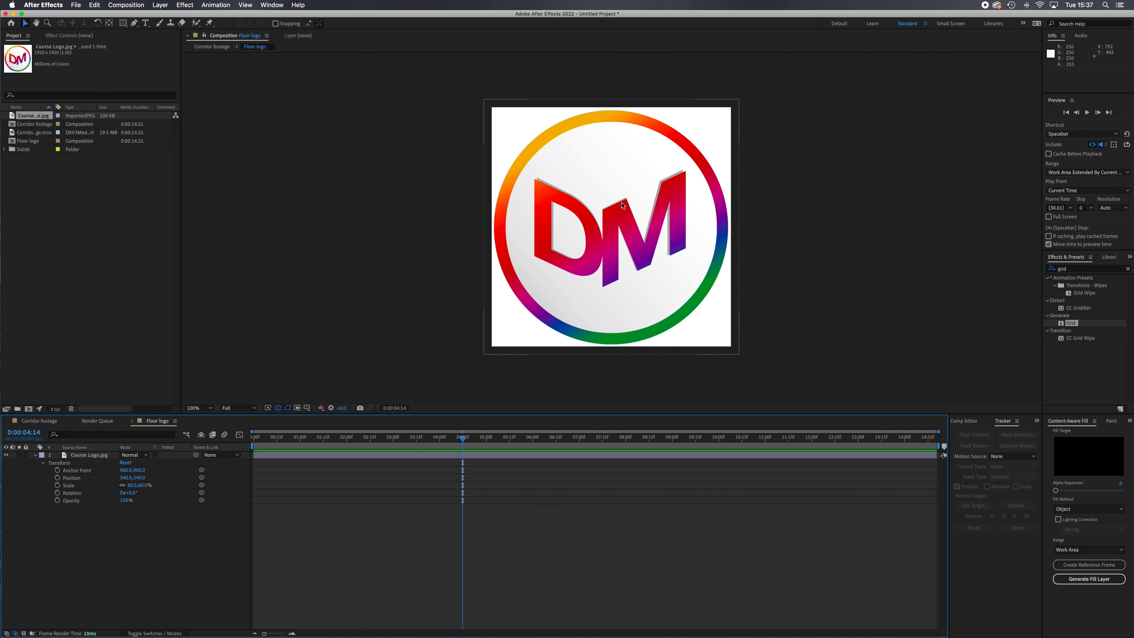
left_click(110, 457)
left_click(185, 5)
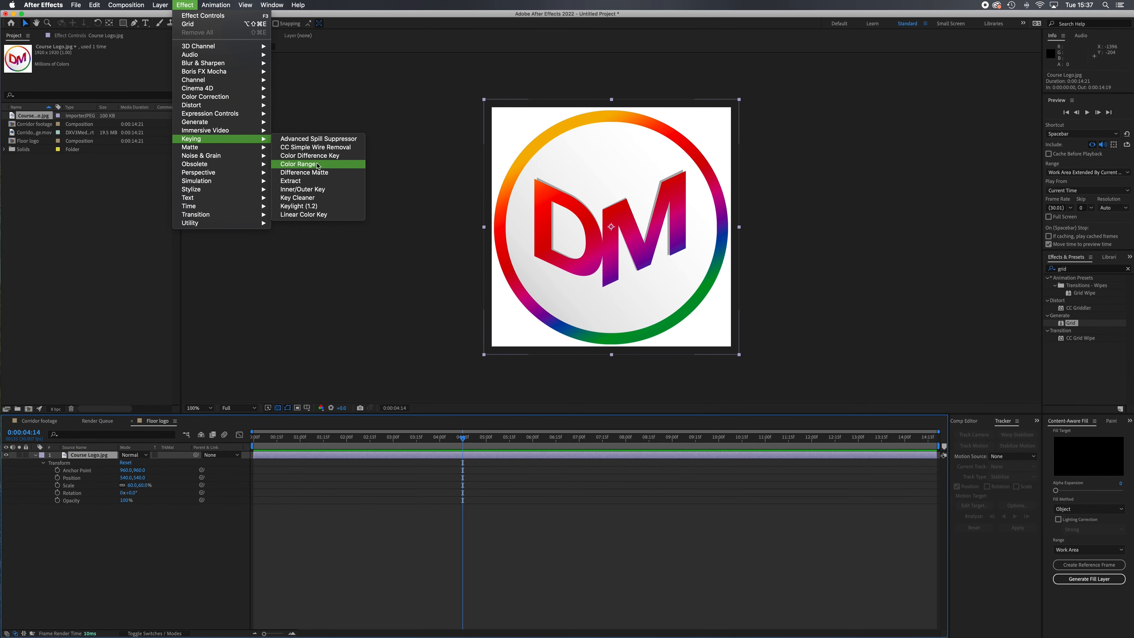
left_click(318, 165)
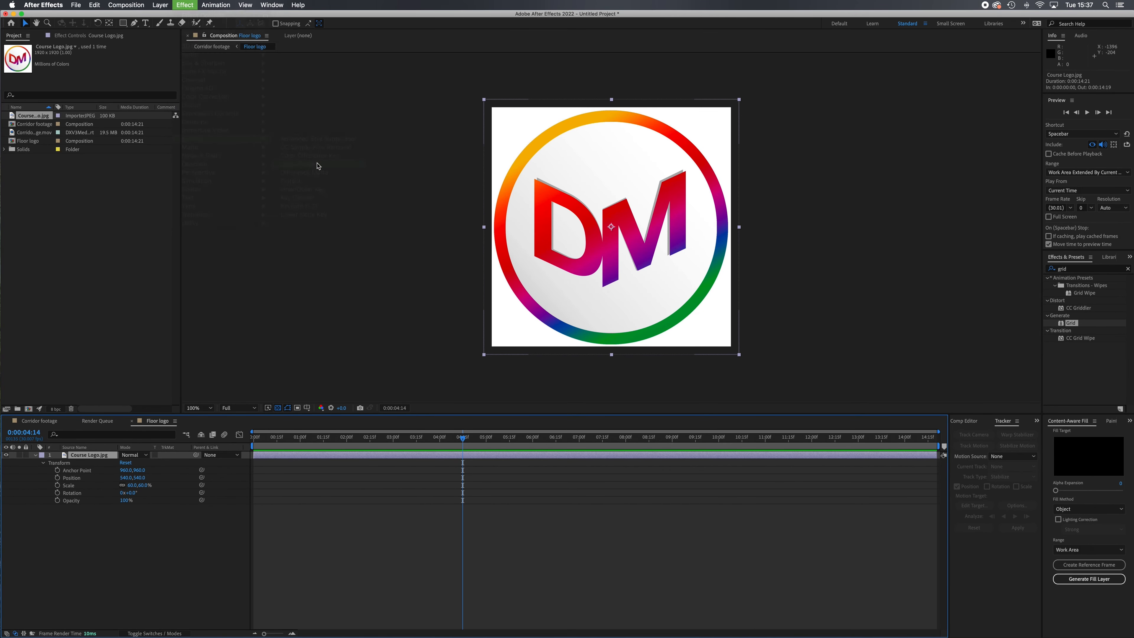
left_click(85, 36)
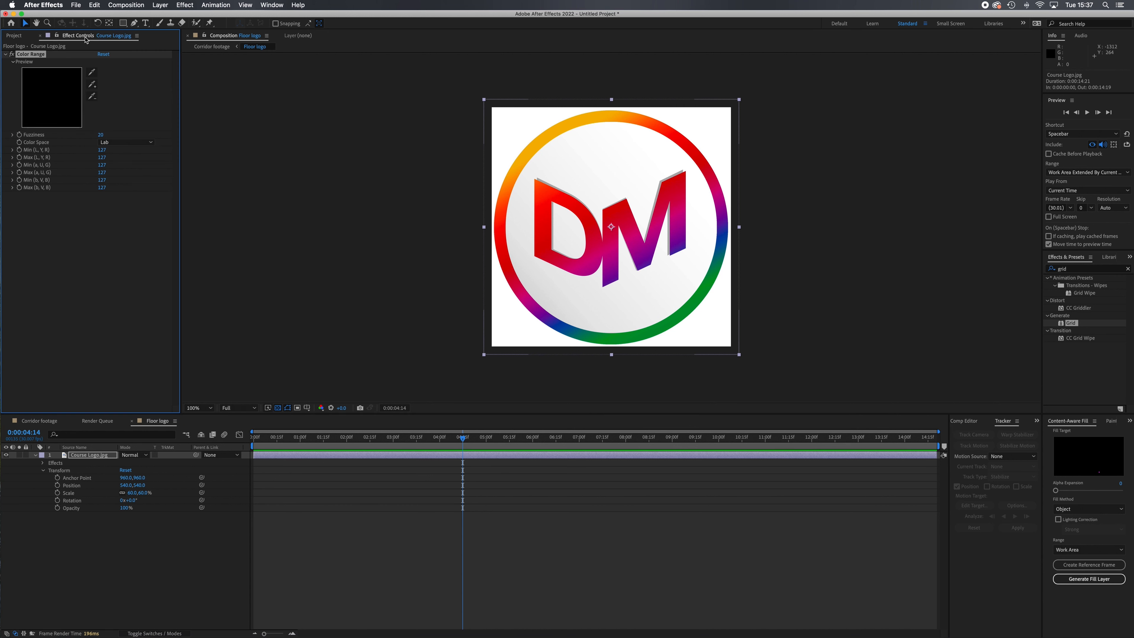
Key out the logo's white background with Color Range, then add the light grey shading inside the circle to the keyed range.
left_click(92, 72)
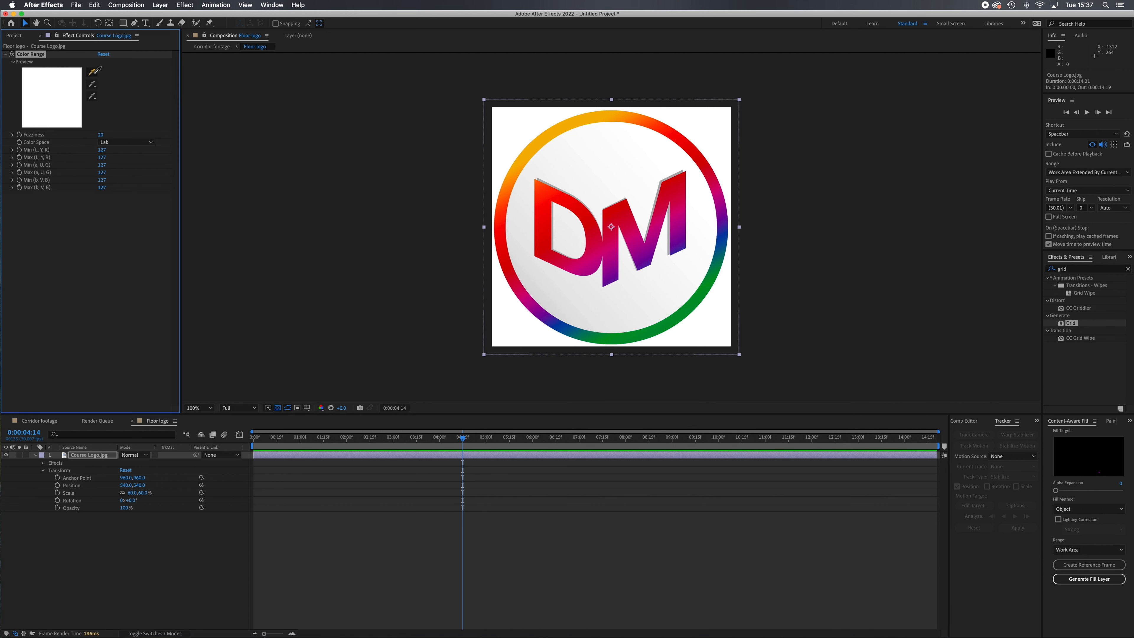
left_click(705, 131)
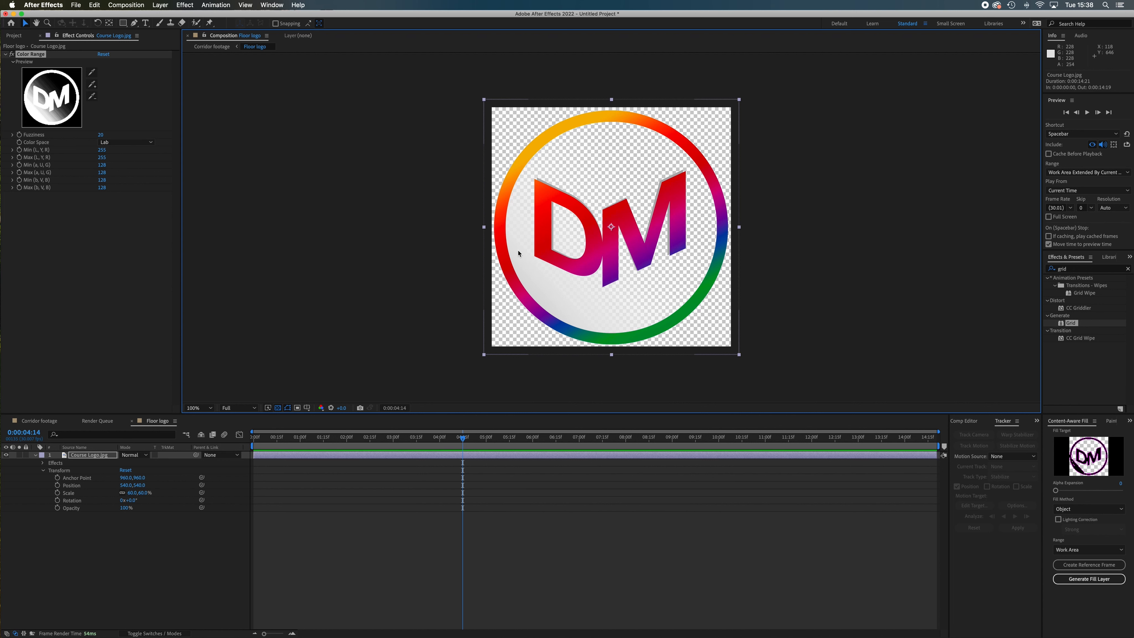
left_click(91, 84)
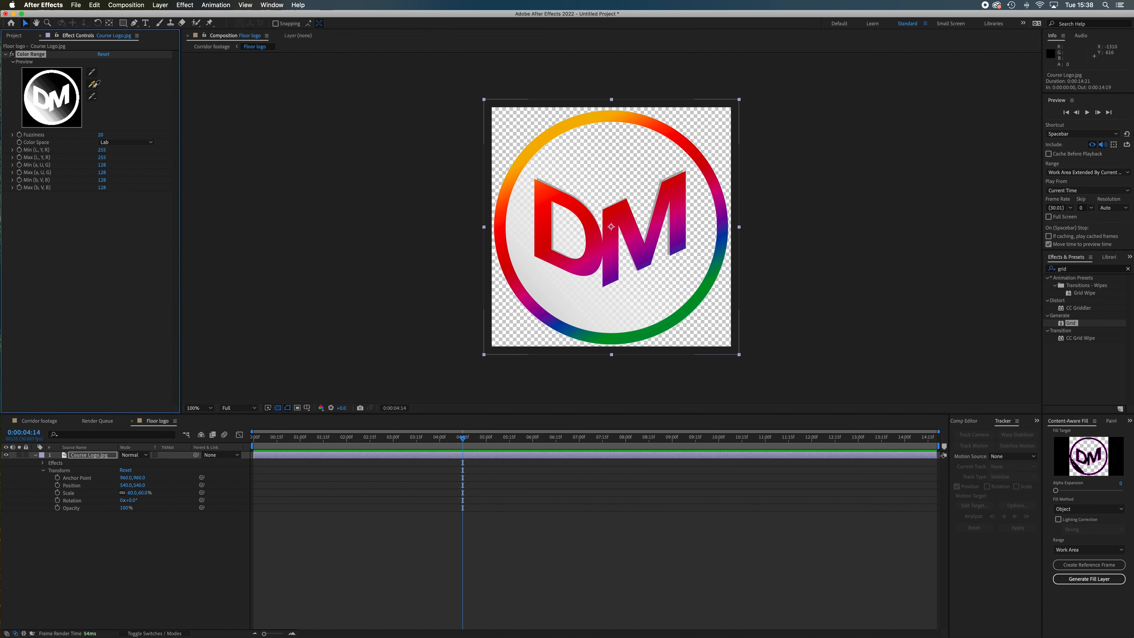
left_click(533, 288)
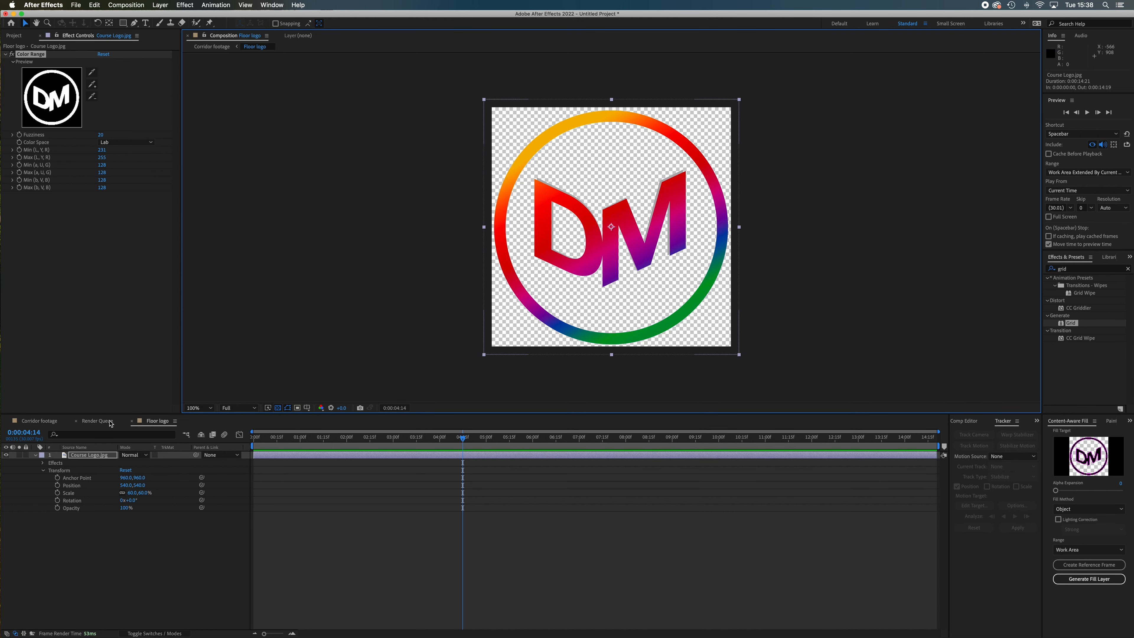
Return to the Corridor footage composition, preview the keyed logo, and move the playhead to 0:00:06:15.
left_click(38, 422)
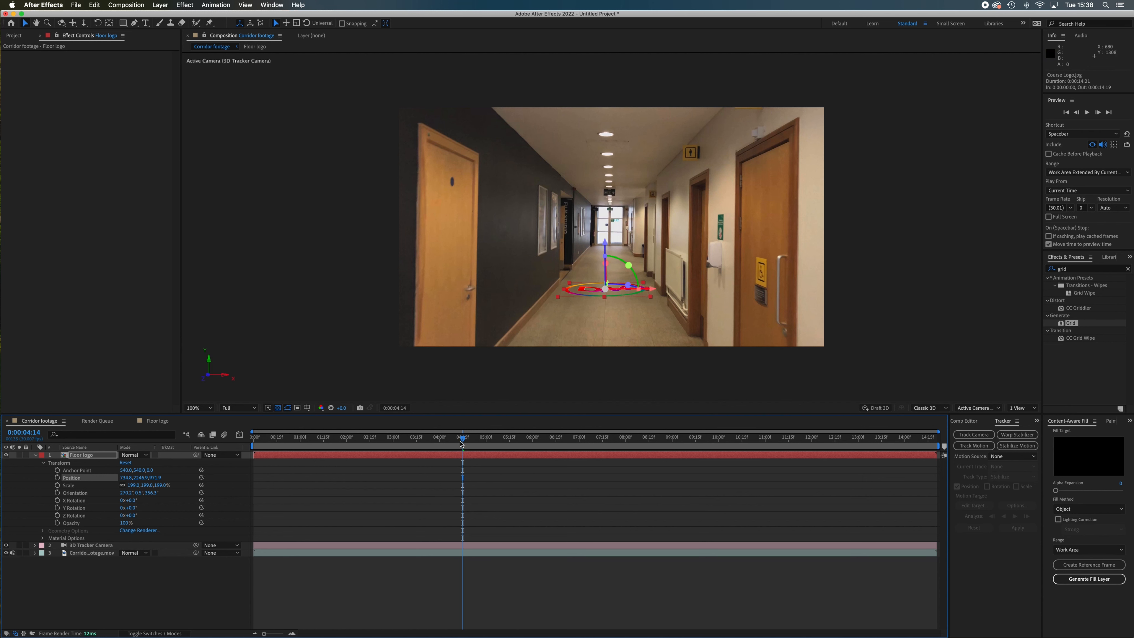
key("space")
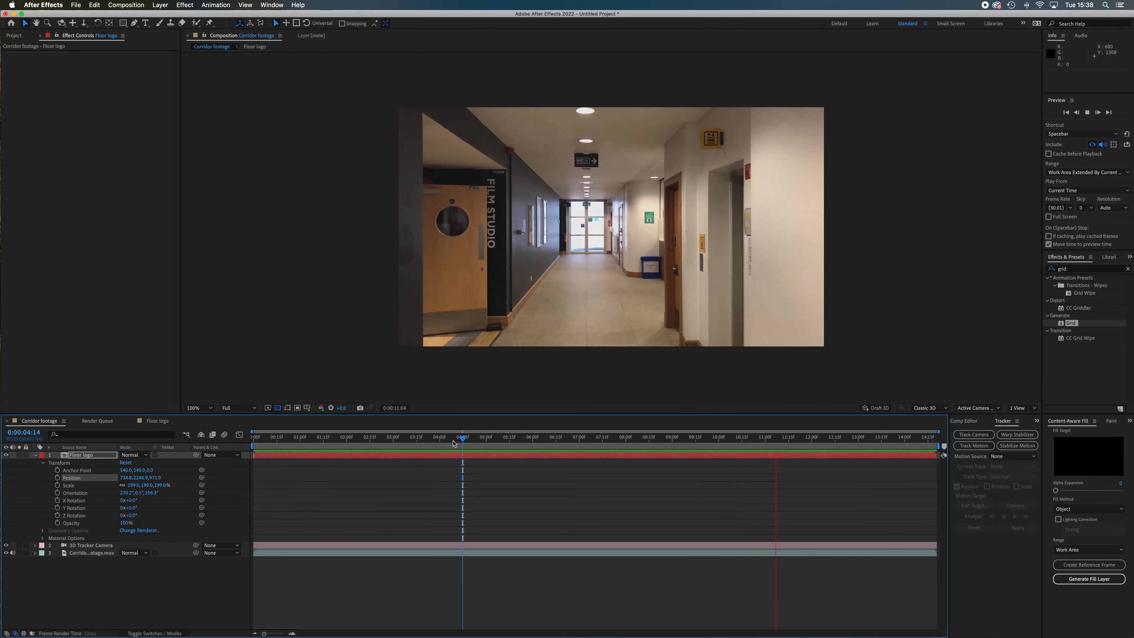
left_click_drag(776, 437, 557, 435)
Move the Floor logo layer to a Y position of about 2274 and preview it from 0:00:04:05.
left_click_drag(597, 263, 596, 267)
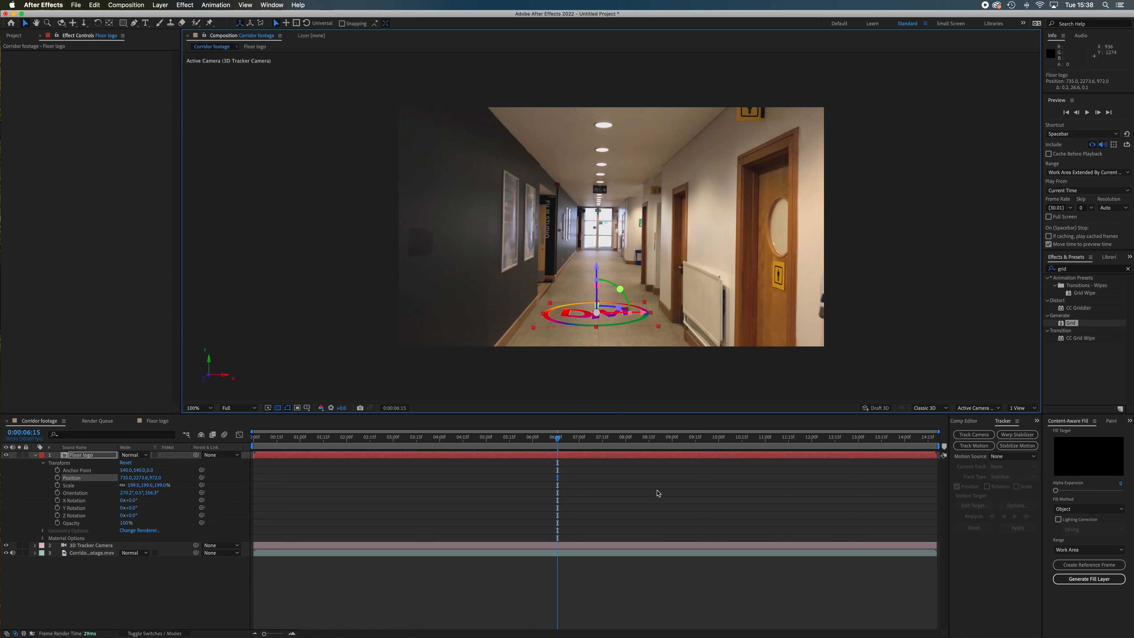
left_click_drag(558, 440, 449, 438)
key("space")
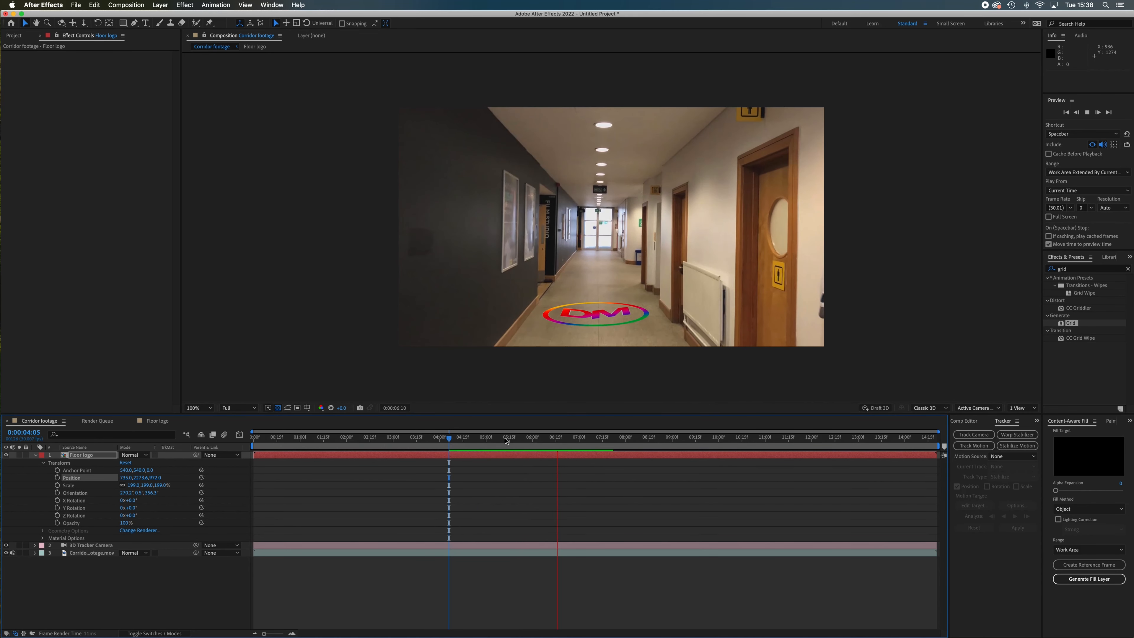
key("space")
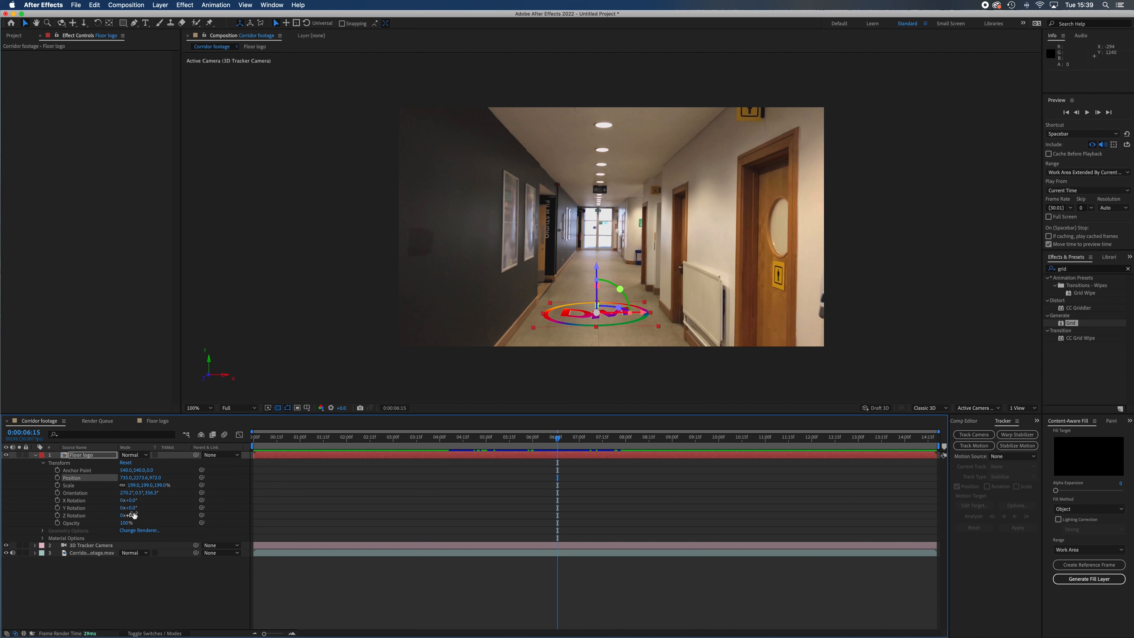
Set the Floor logo layer's blending mode to Soft Light.
left_click(147, 633)
left_click(147, 633)
left_click(146, 456)
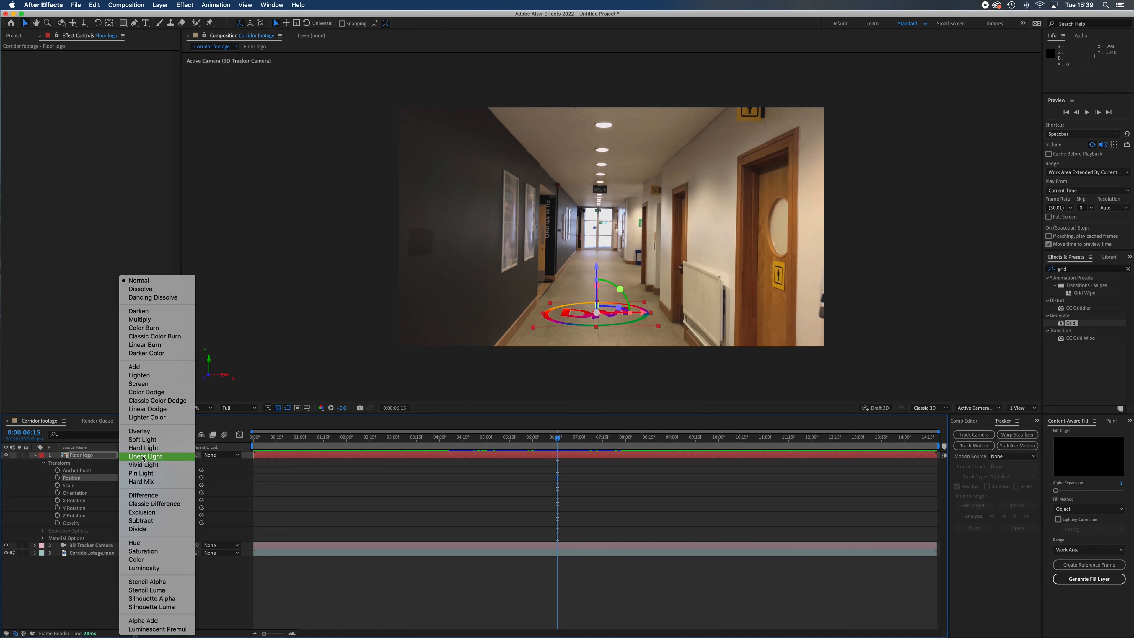
left_click(163, 440)
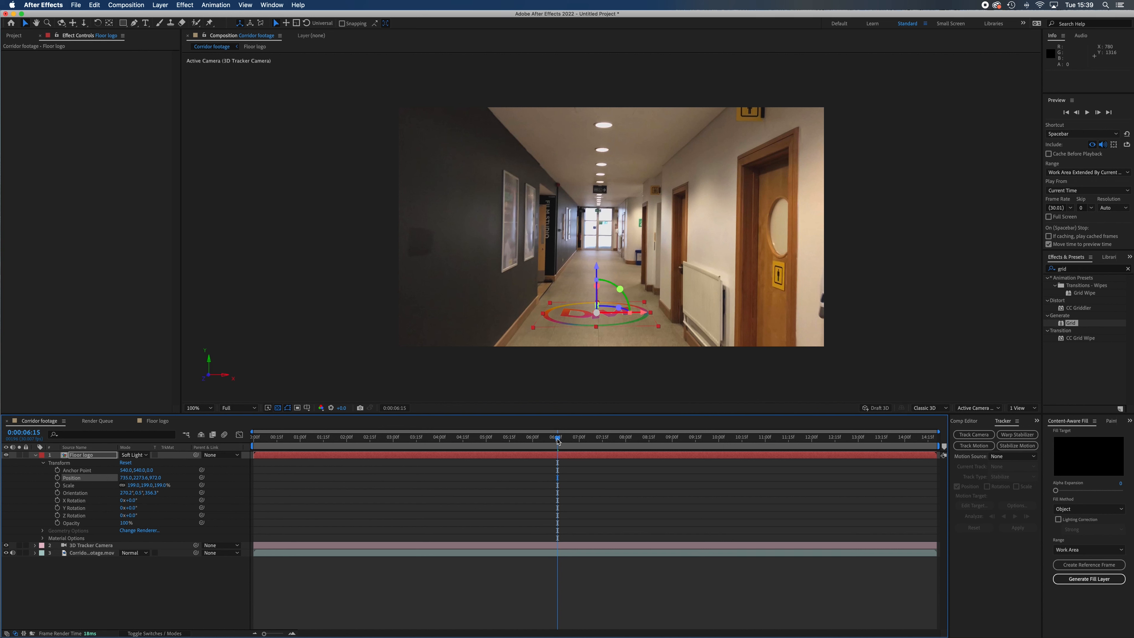
Preview the blended logo against the moving footage from 0:00:03:26 and again from 0:00:02:08.
left_click_drag(558, 441, 435, 429)
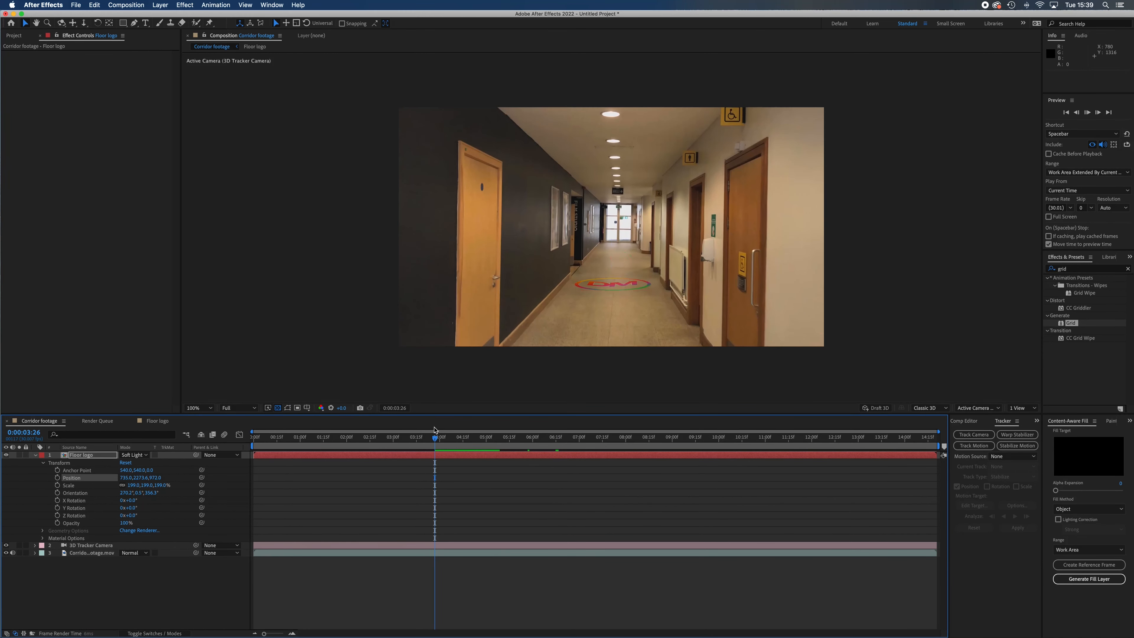
key("space")
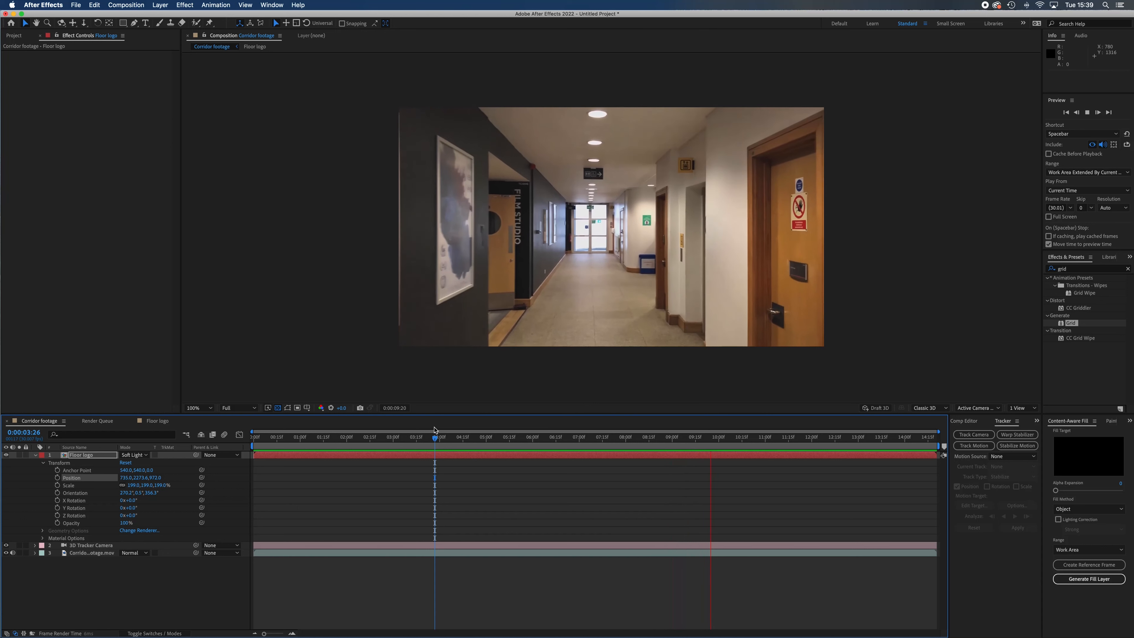
key("space")
left_click_drag(401, 439, 362, 440)
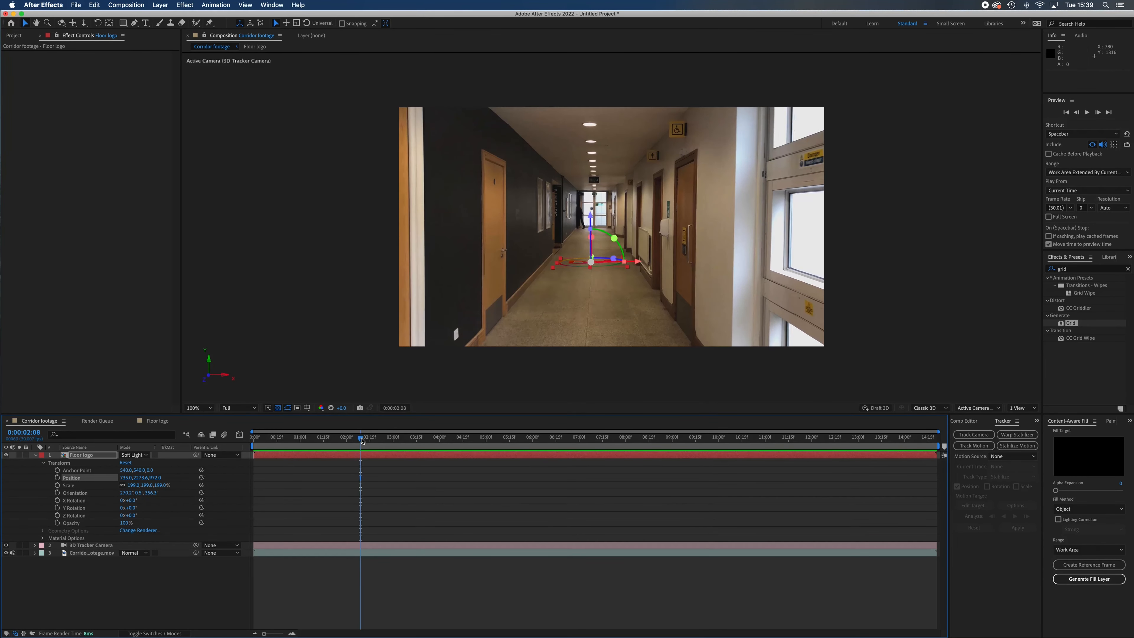
key("space")
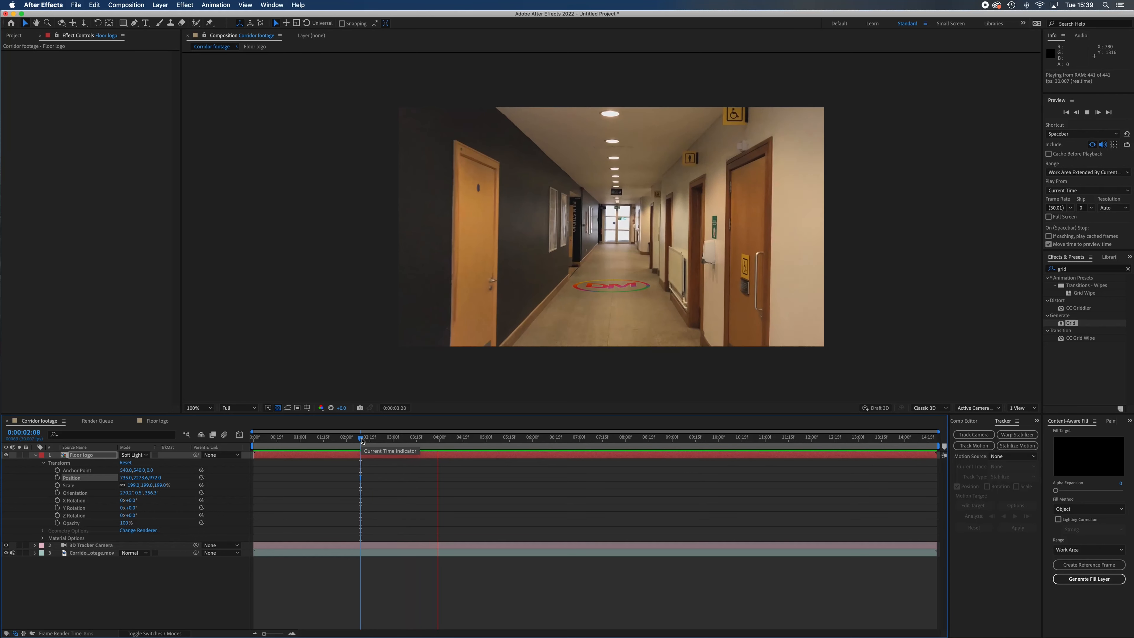
key("space")
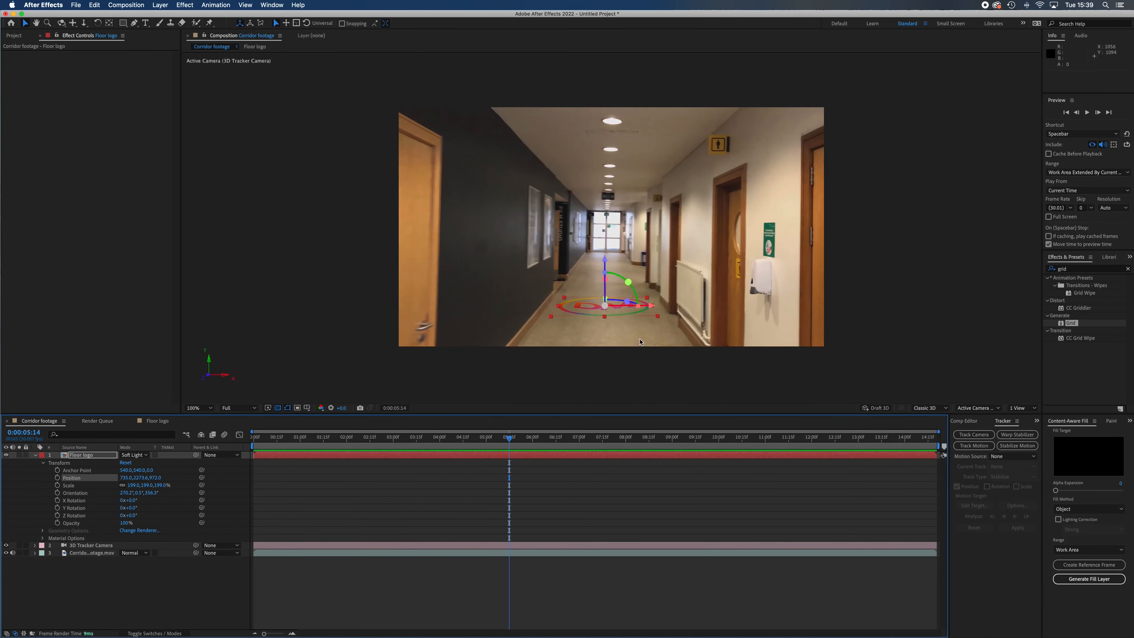
Move the Floor logo layer to a Y position of about 2243 at 0:00:05:14 and preview the result.
left_click_drag(604, 262, 605, 261)
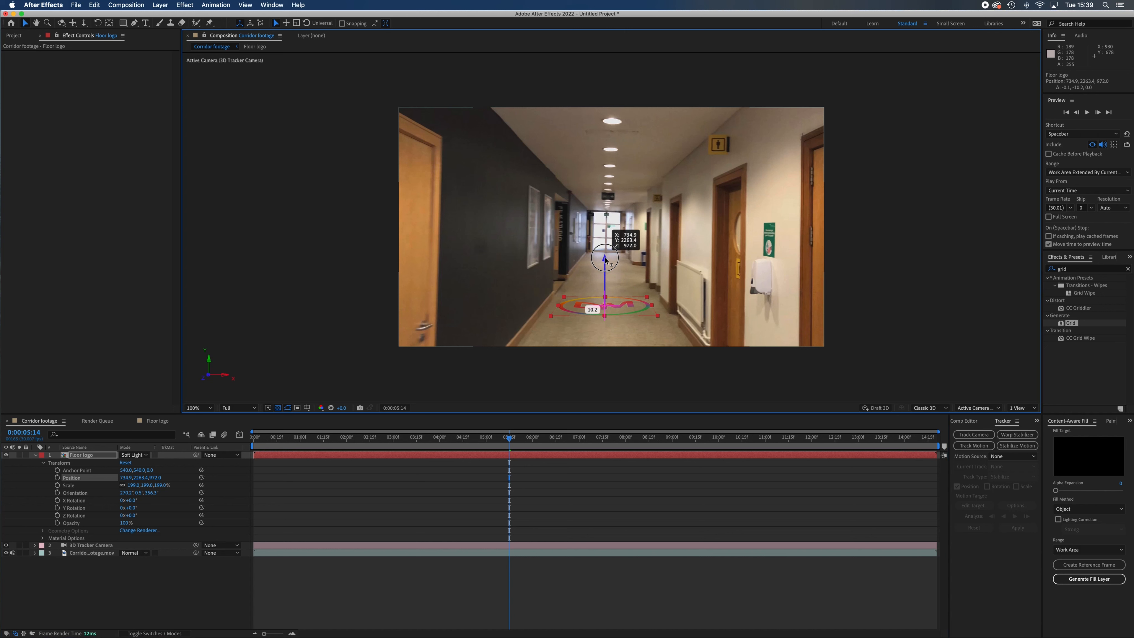
key("space")
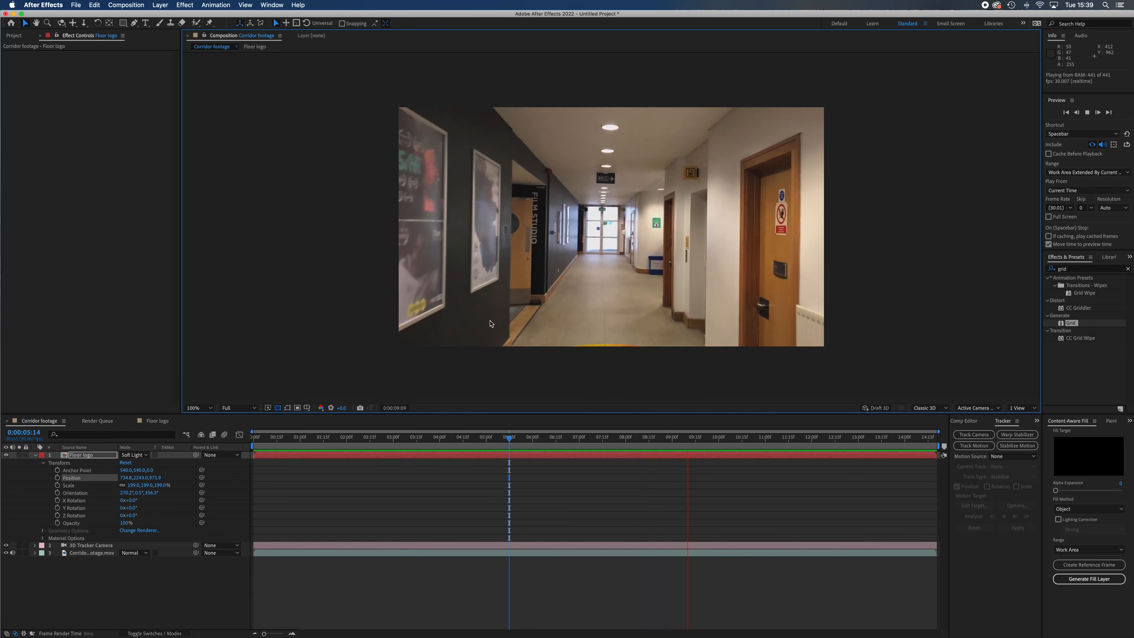
key("space")
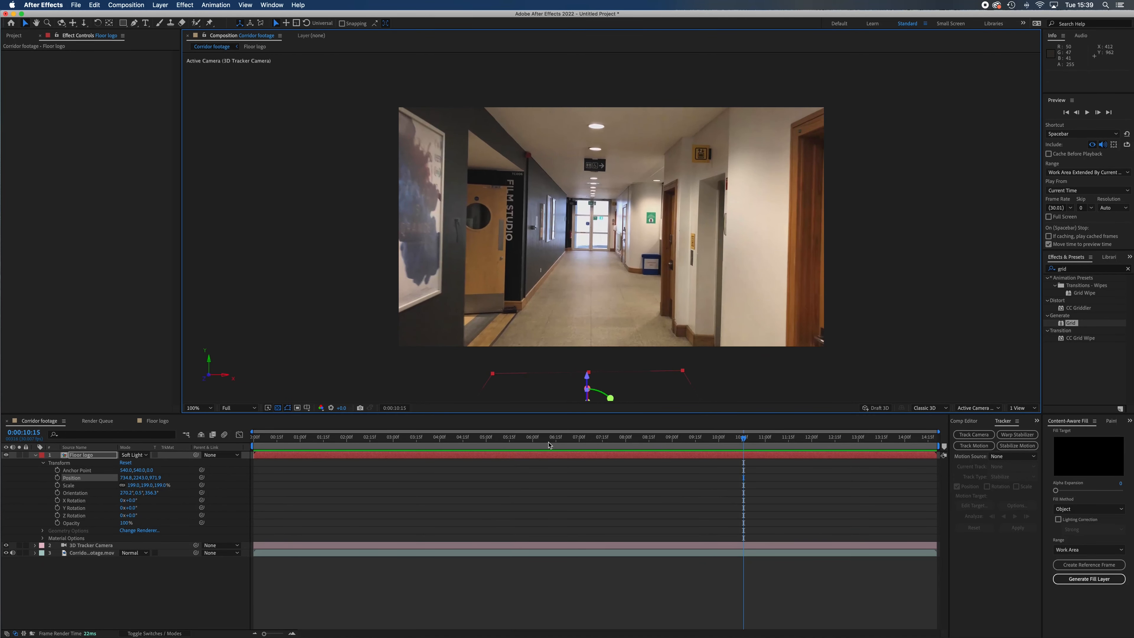
Check how the repositioned logo sits on the floor by previewing from 0:00:05:20 and from 0:00:03:22.
left_click(522, 437)
left_click_drag(523, 439, 518, 438)
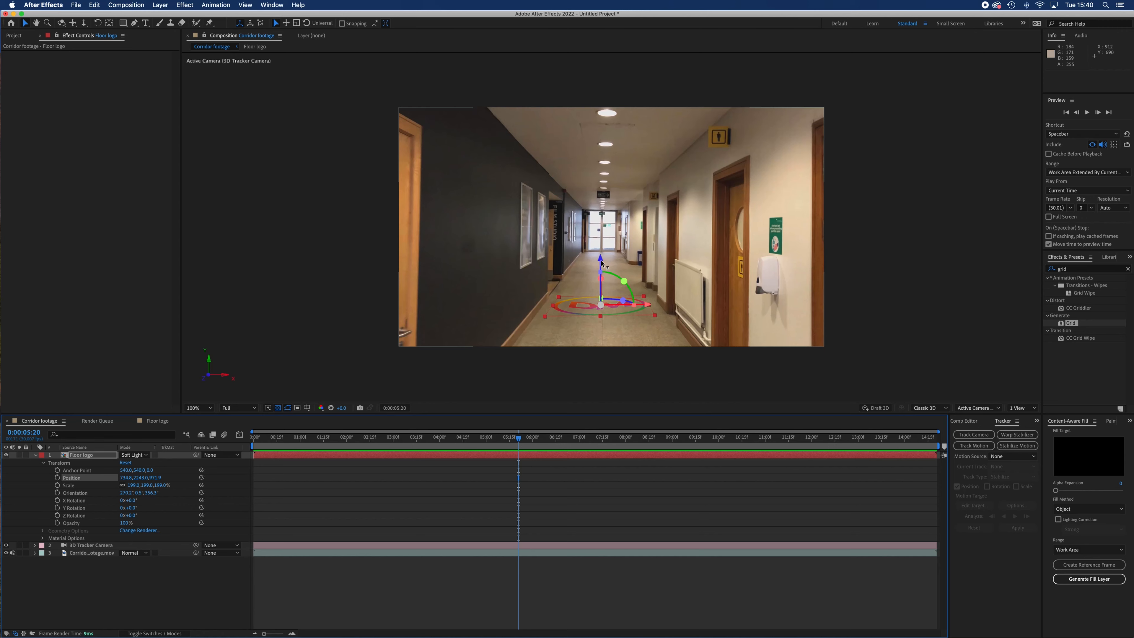
key("space")
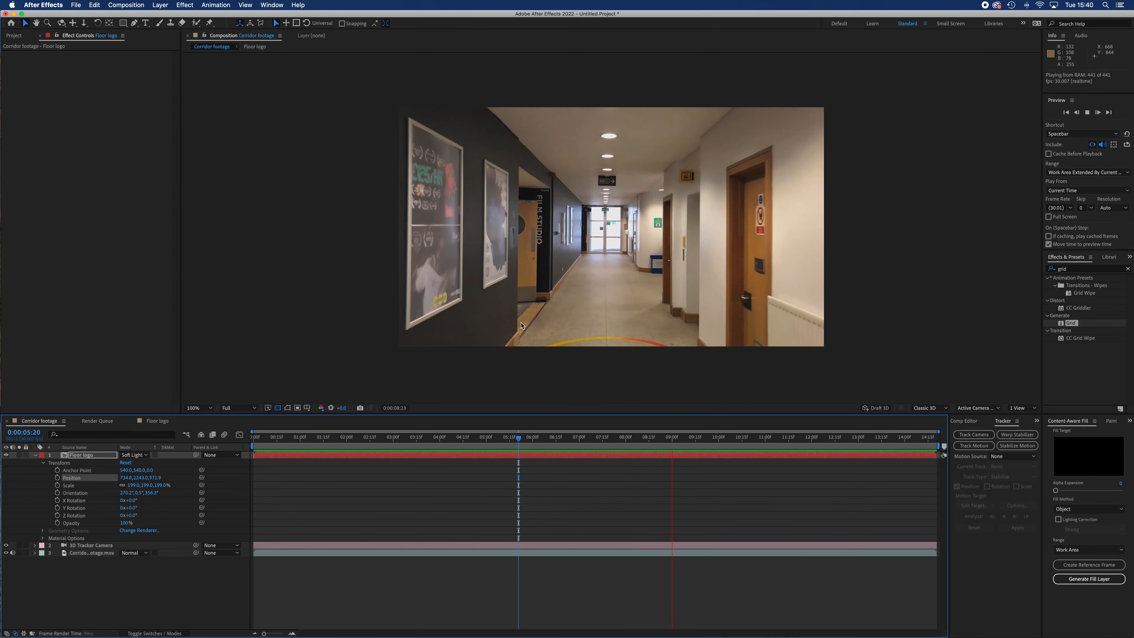
key("space")
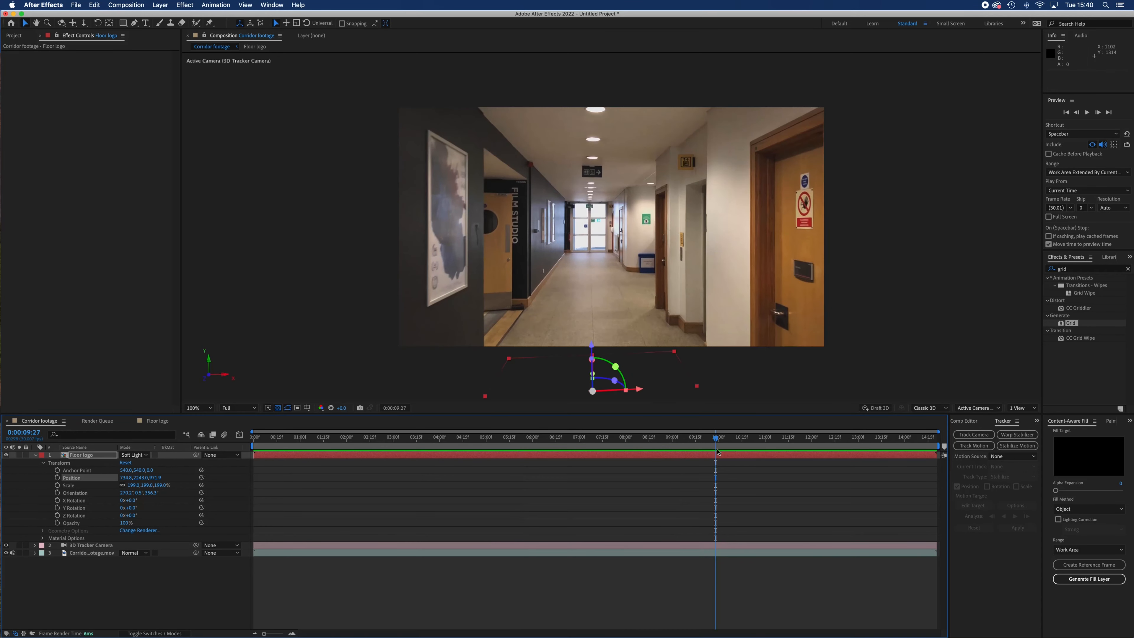
left_click_drag(669, 440, 428, 417)
key("space")
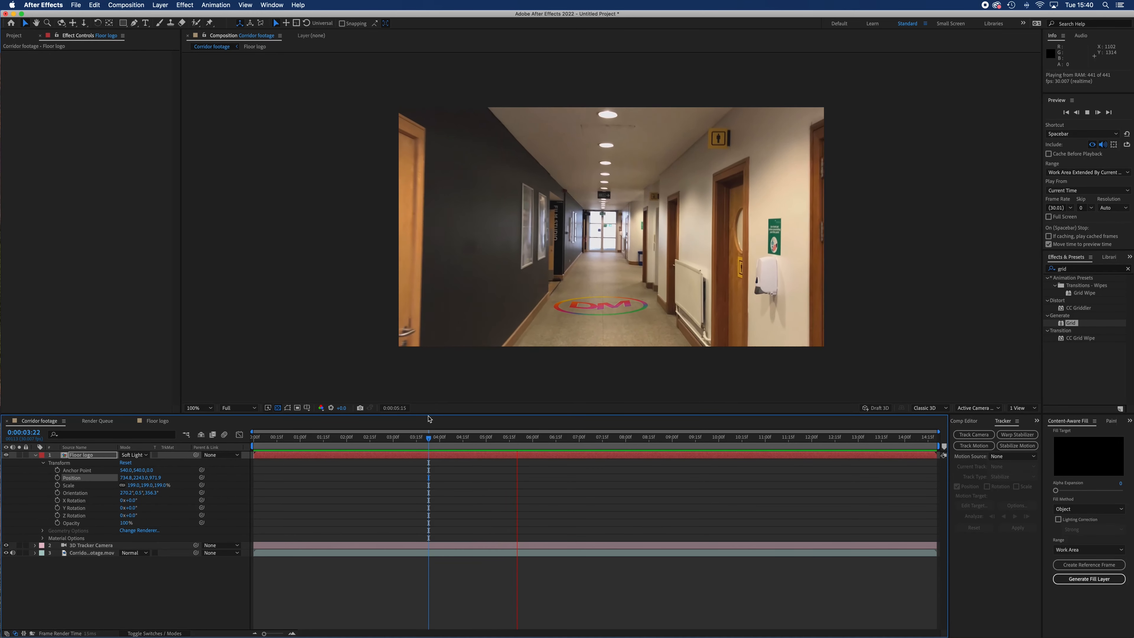
key("space")
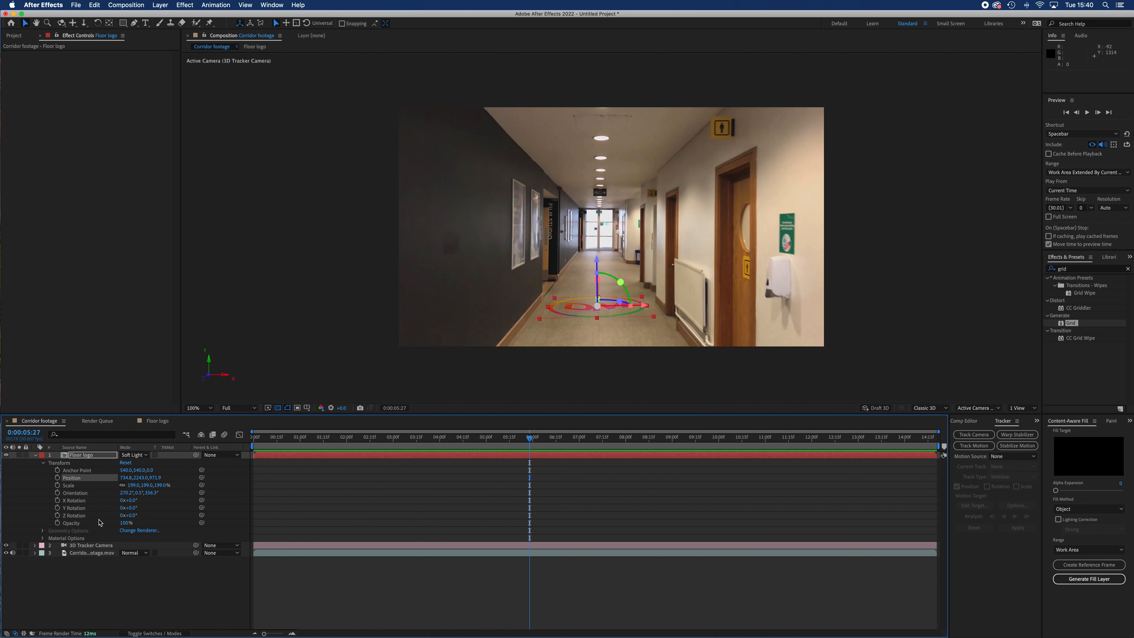
Try an opacity of 62% for the Floor logo layer in the preview and restore it to 100%.
left_click_drag(121, 524, 109, 526)
key("space")
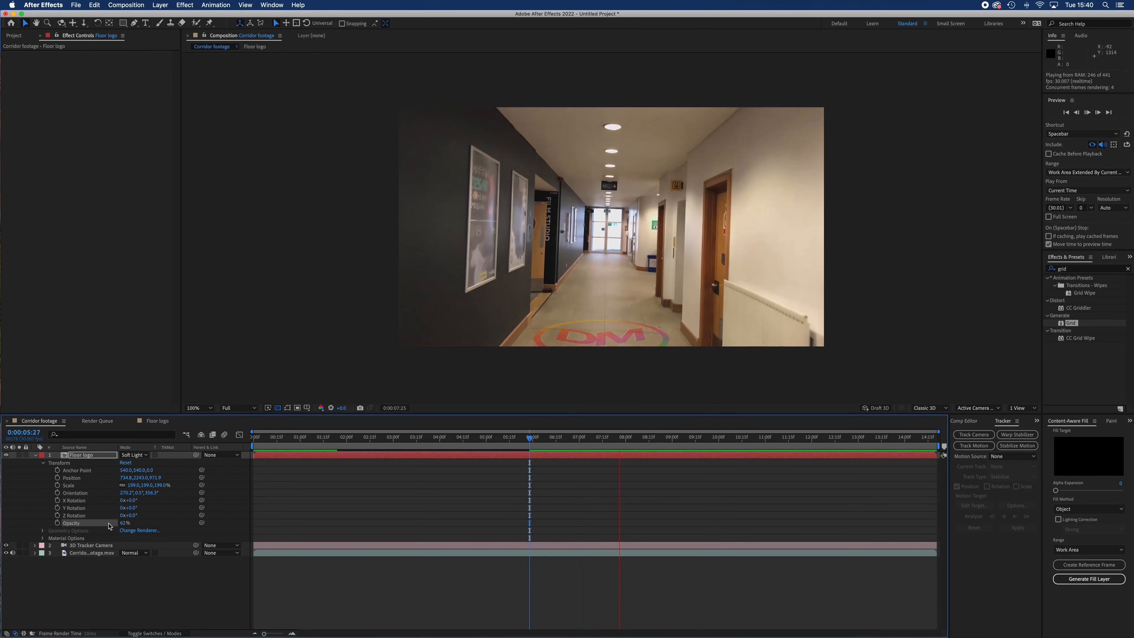
key("space")
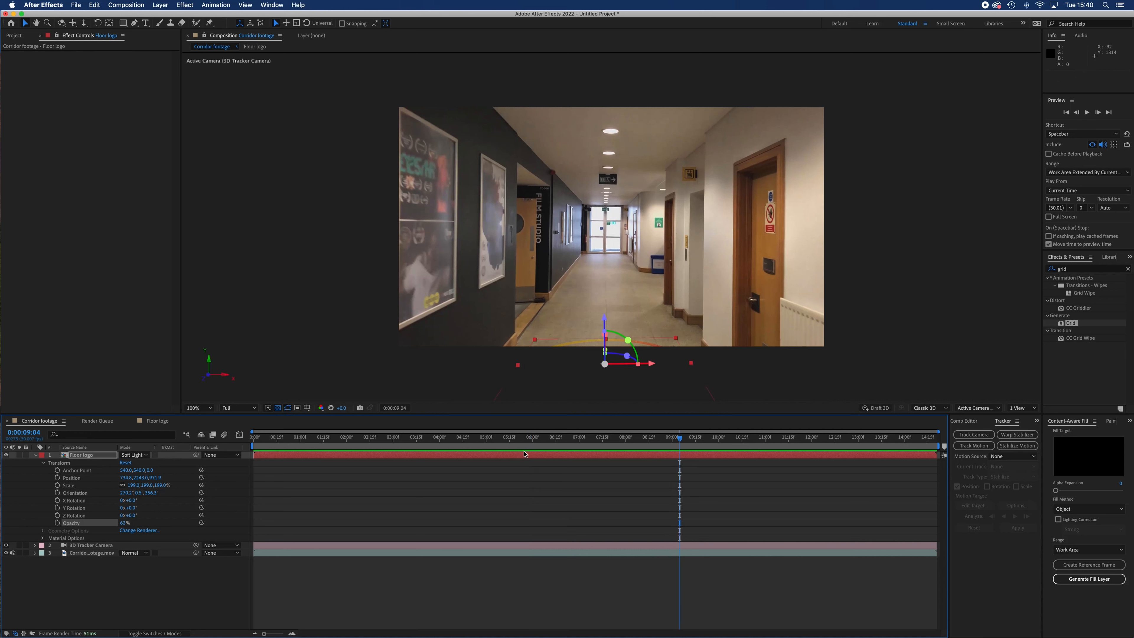
left_click_drag(507, 438, 499, 442)
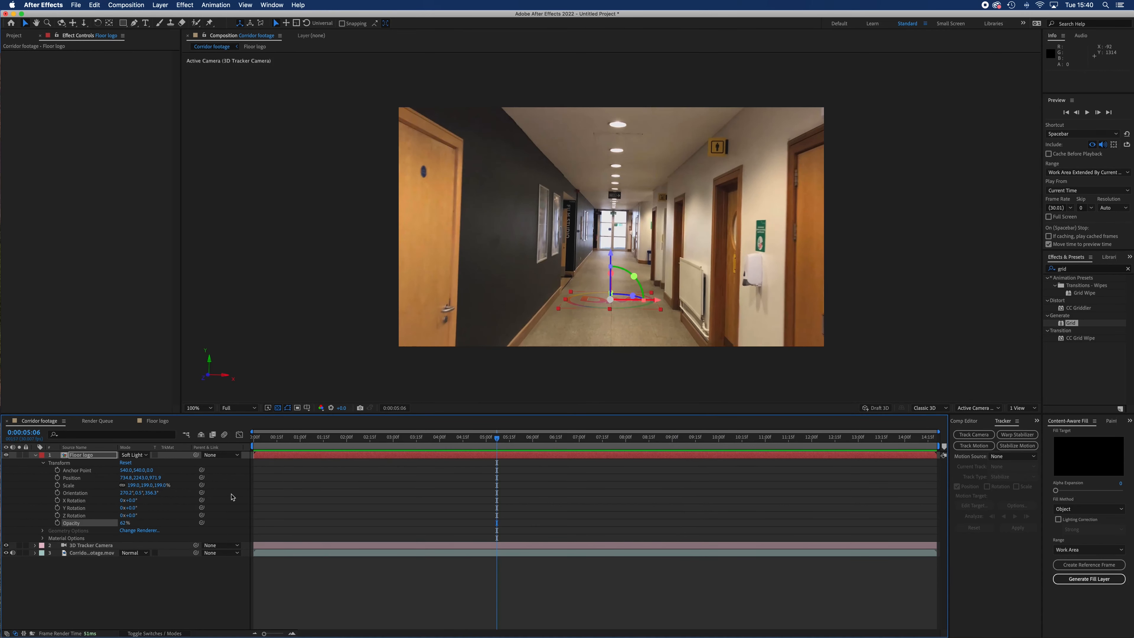
key("space")
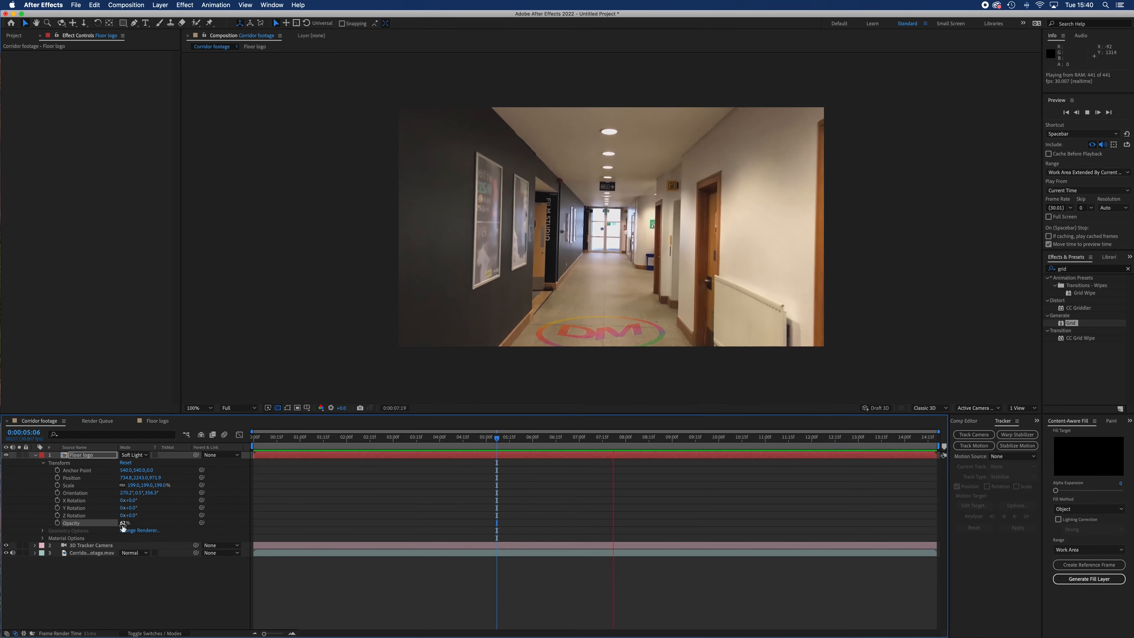
key("space")
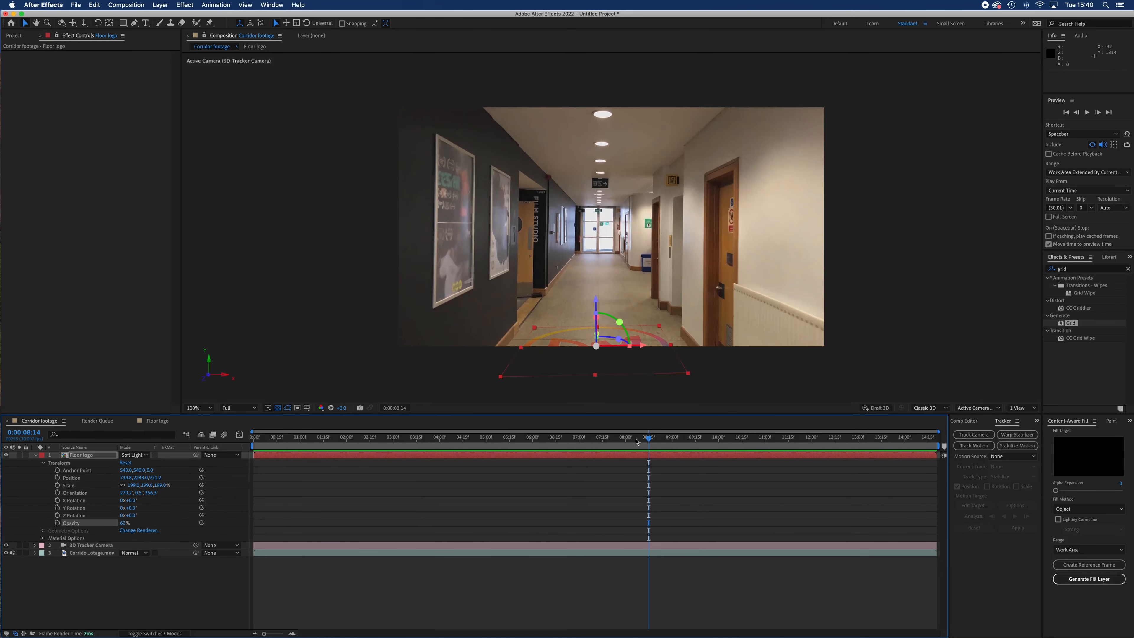
left_click_drag(636, 441, 568, 442)
left_click_drag(126, 523, 214, 522)
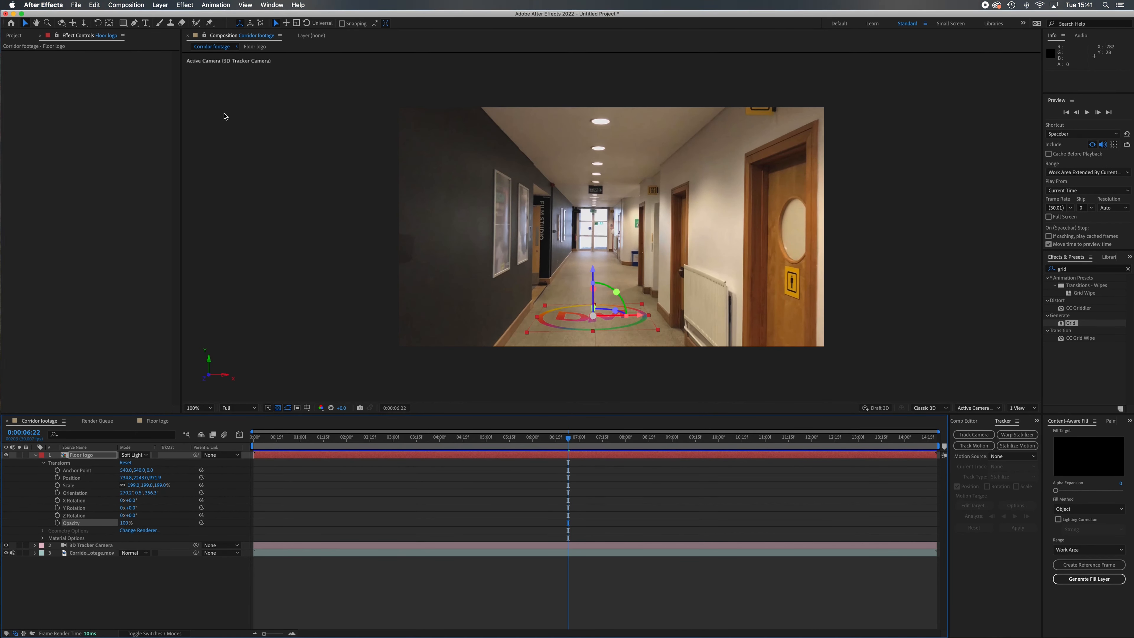
Apply Hue/Saturation to the Floor logo layer, setting Master Saturation to -47 and shifting Master Hue by 7°.
left_click(187, 5)
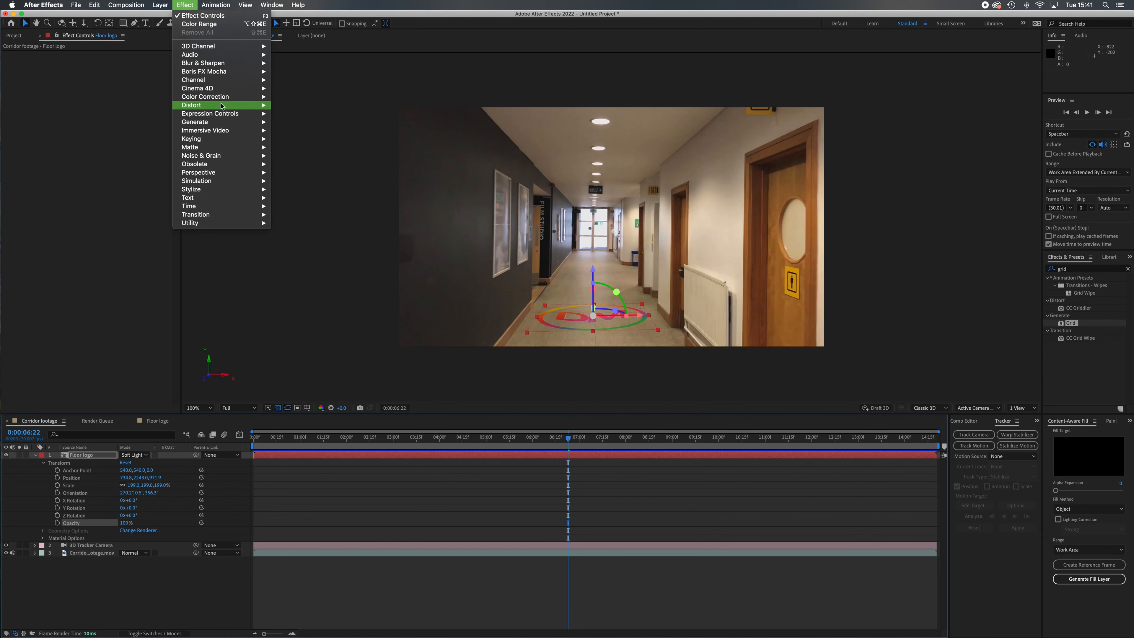
mouse_move(241, 97)
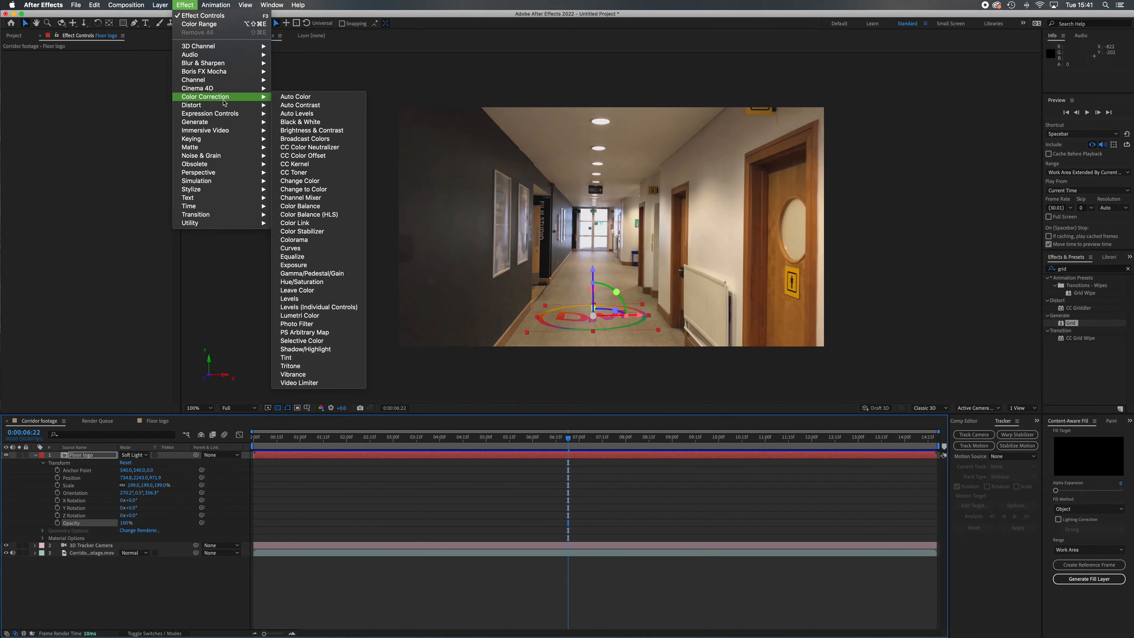
left_click(318, 282)
left_click_drag(94, 134, 74, 139)
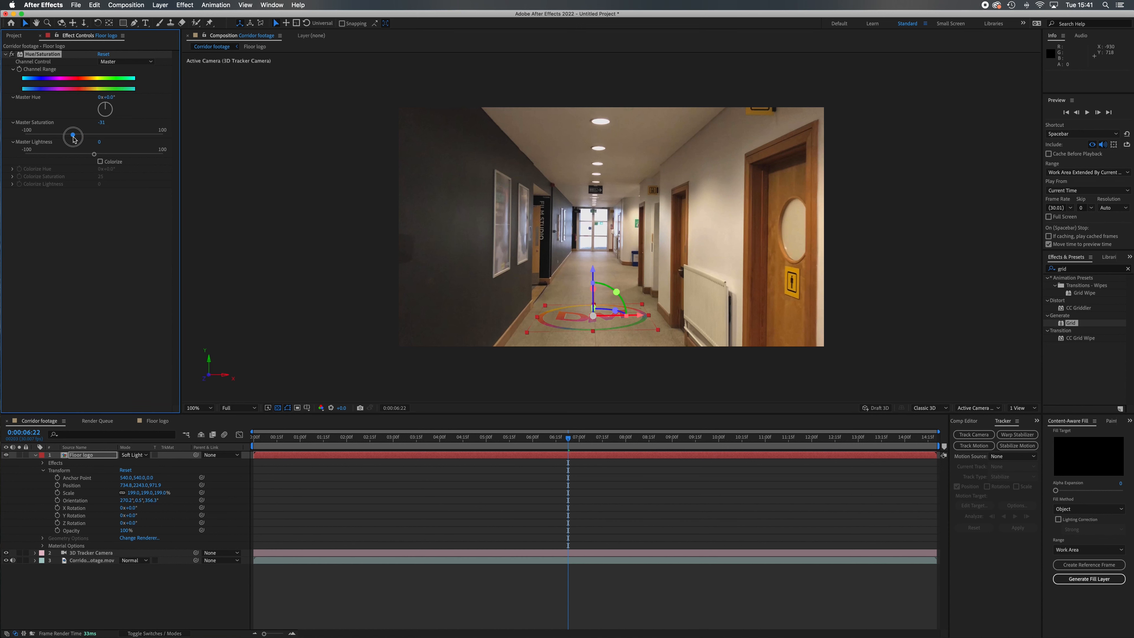
mouse_move(73, 139)
left_mouse_down()
mouse_move(6, 134)
mouse_move(62, 138)
left_mouse_up()
left_click_drag(64, 140, 62, 138)
left_click_drag(114, 109, 106, 107)
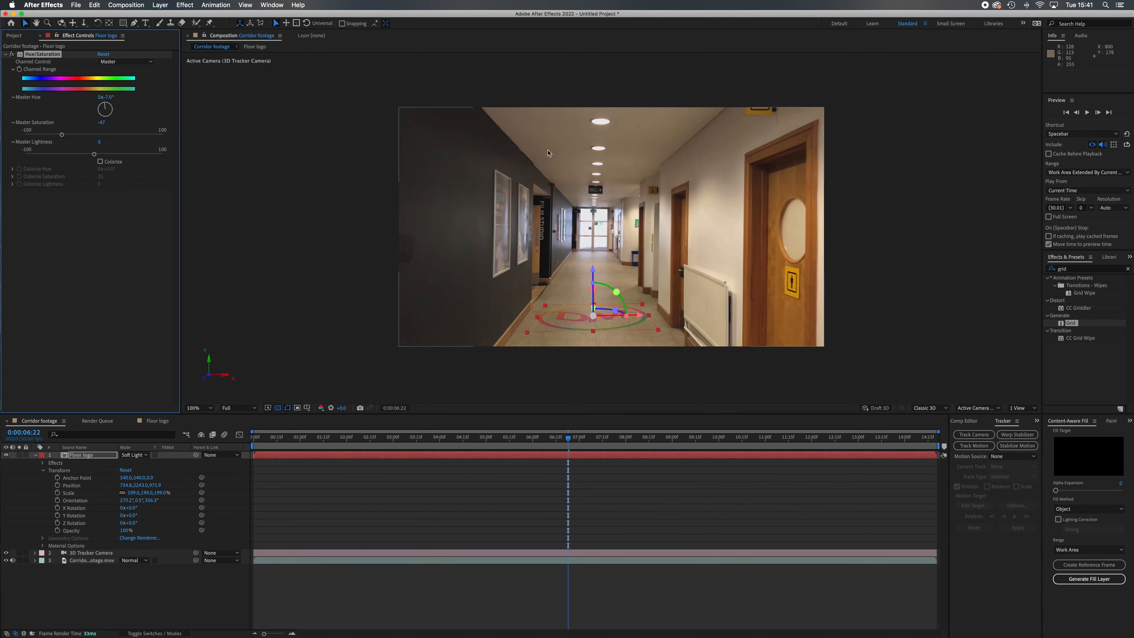
Preview the desaturated floor logo against the moving footage from 0:00:06:22.
left_click(331, 299)
key("space")
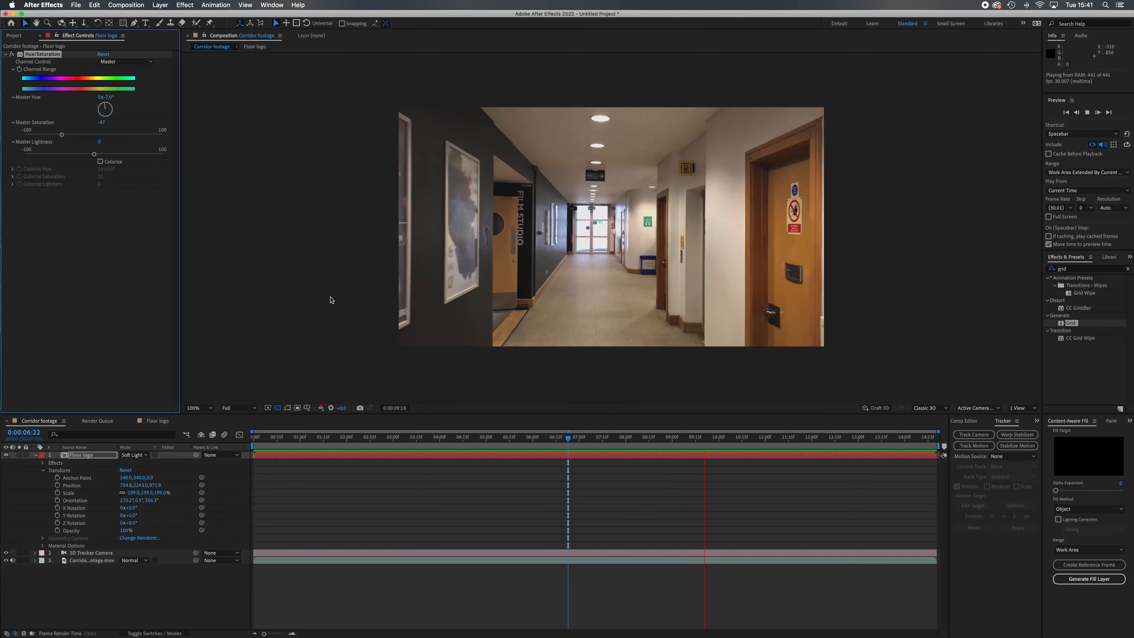
key("space")
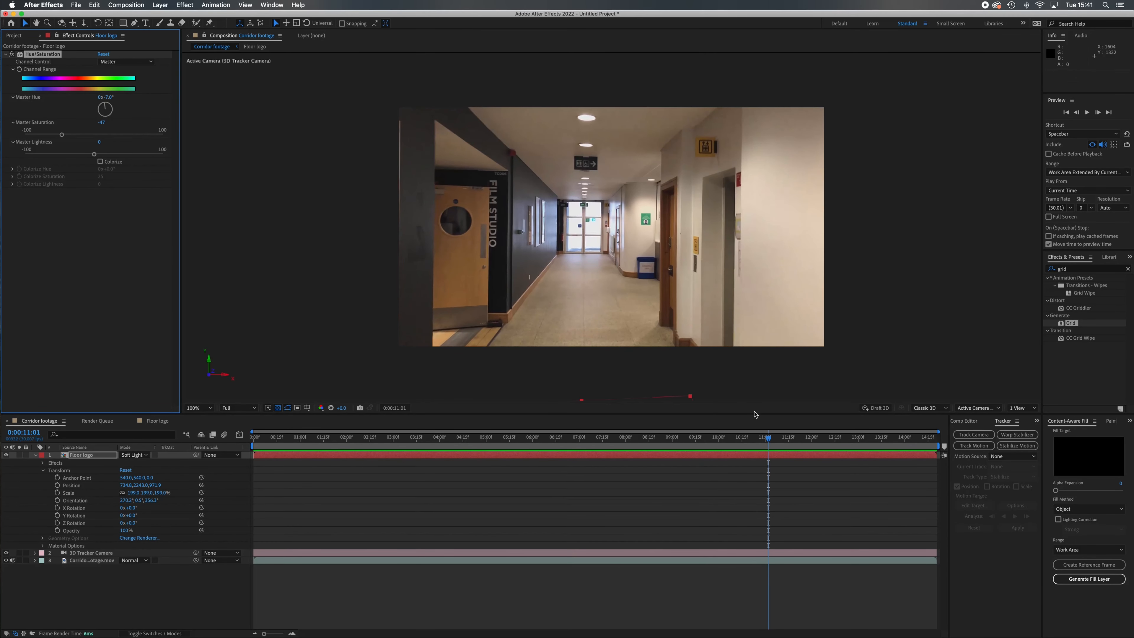
Return to the start of the composition, collapse the Floor logo layer's properties and deselect the layer.
left_click_drag(768, 441, 194, 455)
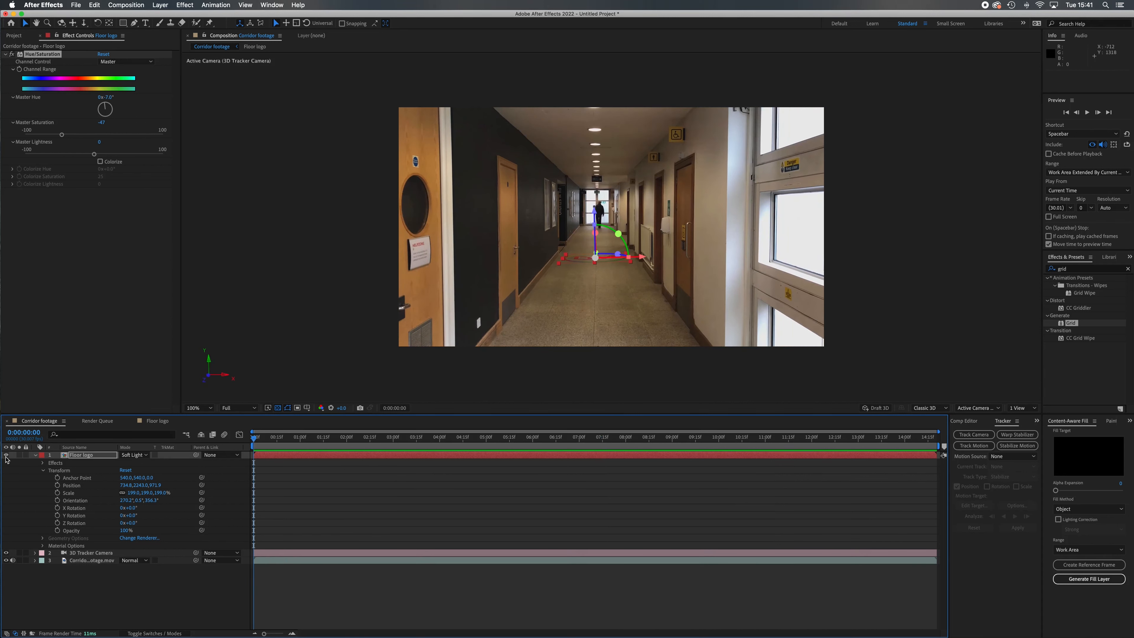
left_click(35, 456)
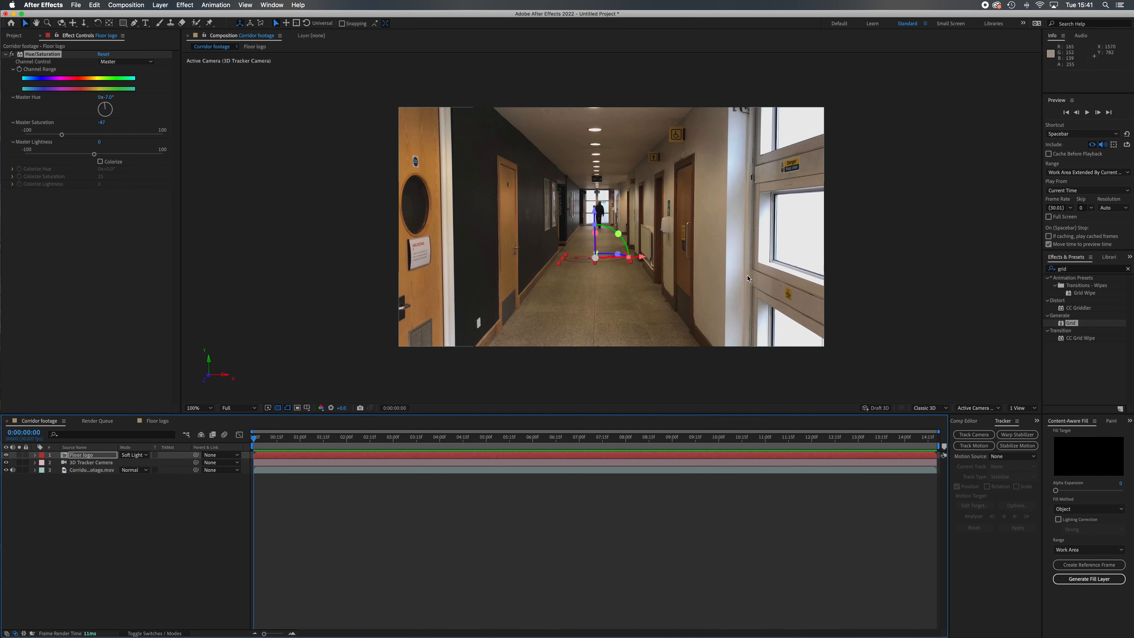
left_click(84, 506)
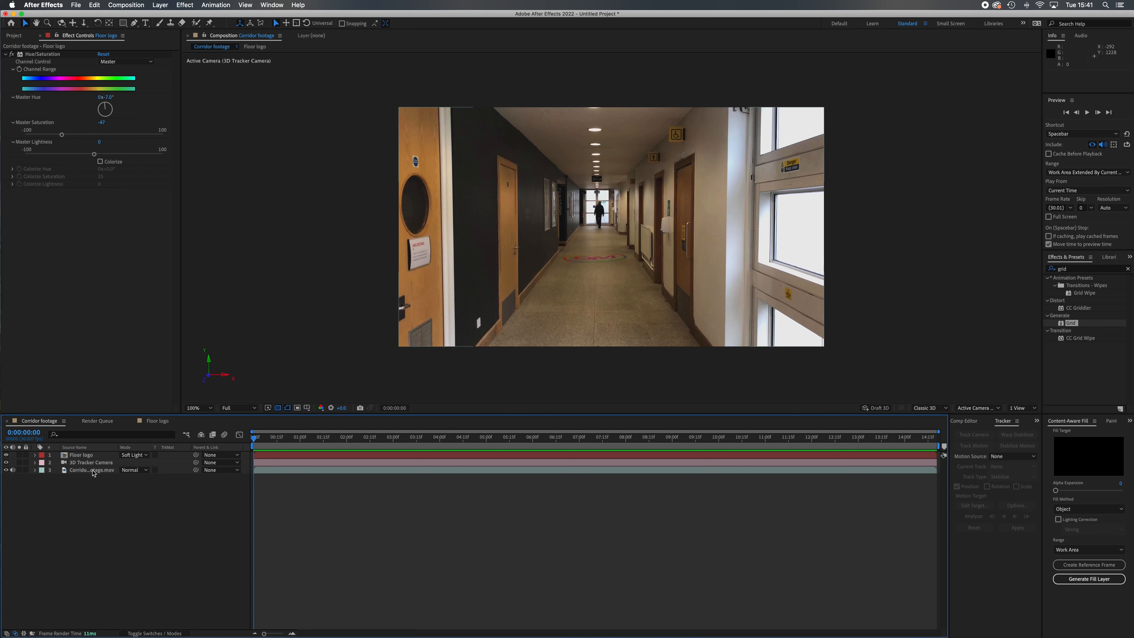
Create a solid from the Corridor footage layer's 3D Camera Tracker points on the dark wall beyond the wooden door.
left_click(93, 471)
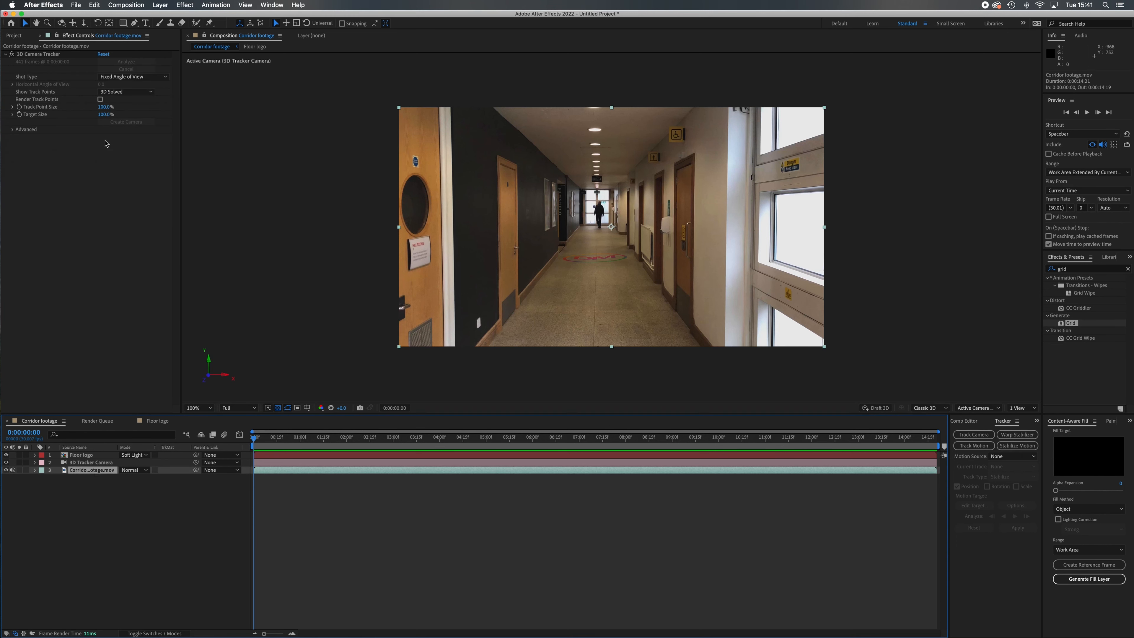
left_click(82, 38)
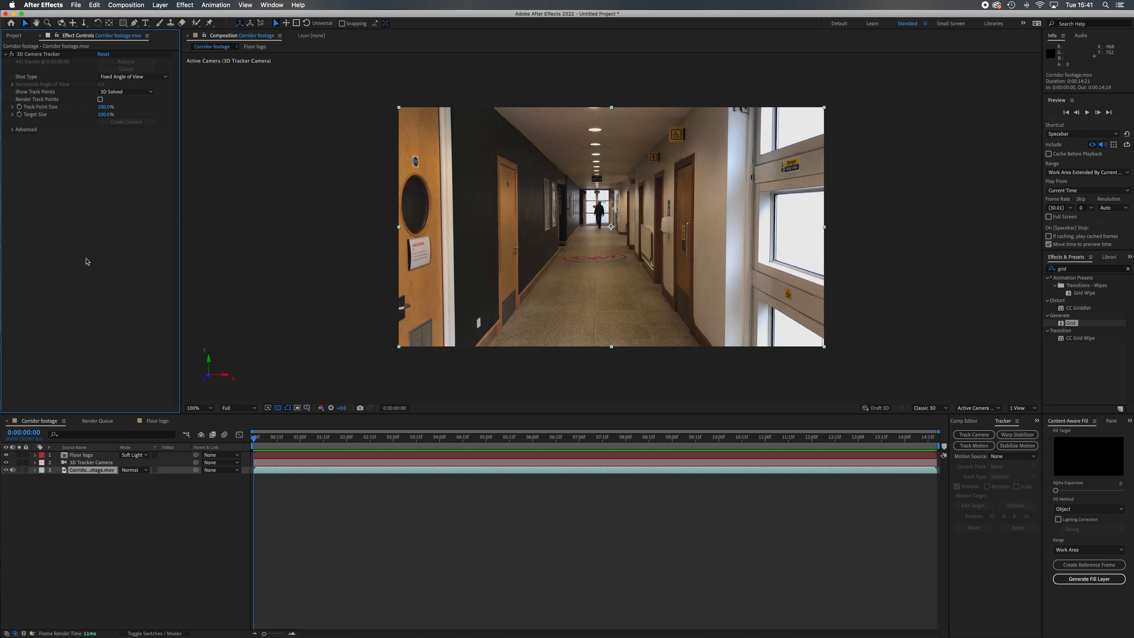
left_click(40, 54)
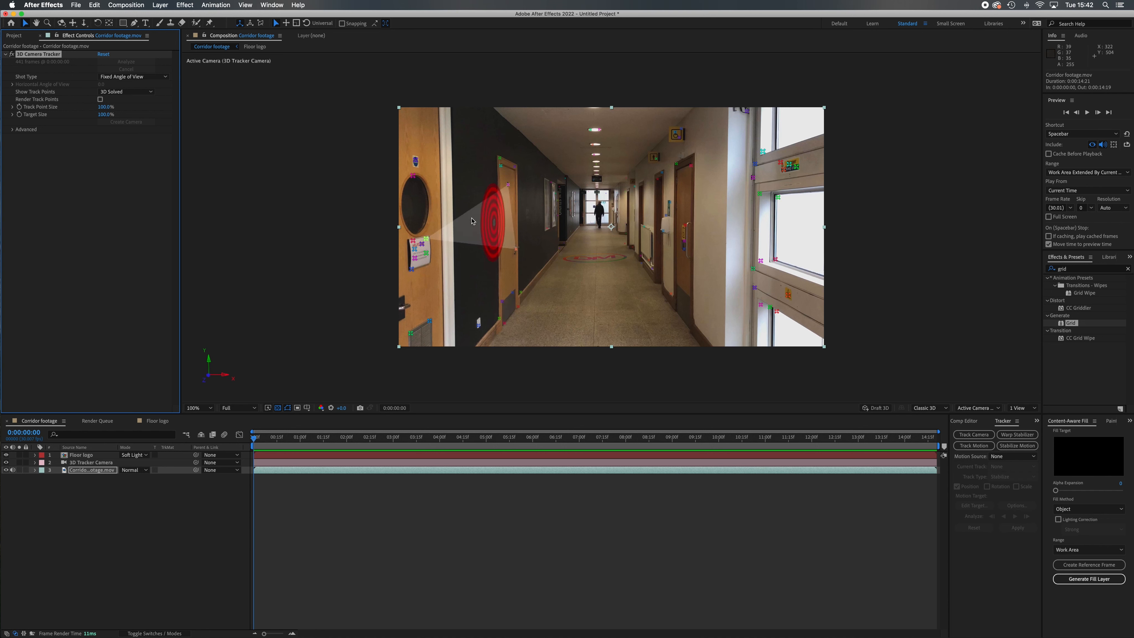
left_click(529, 215)
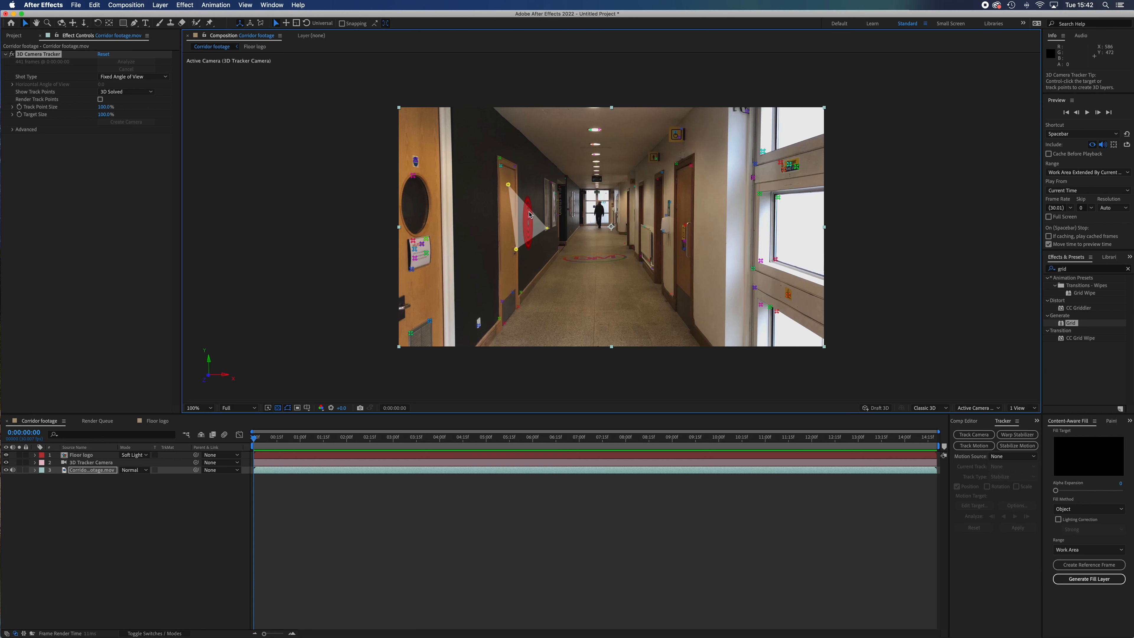
right_click(530, 227)
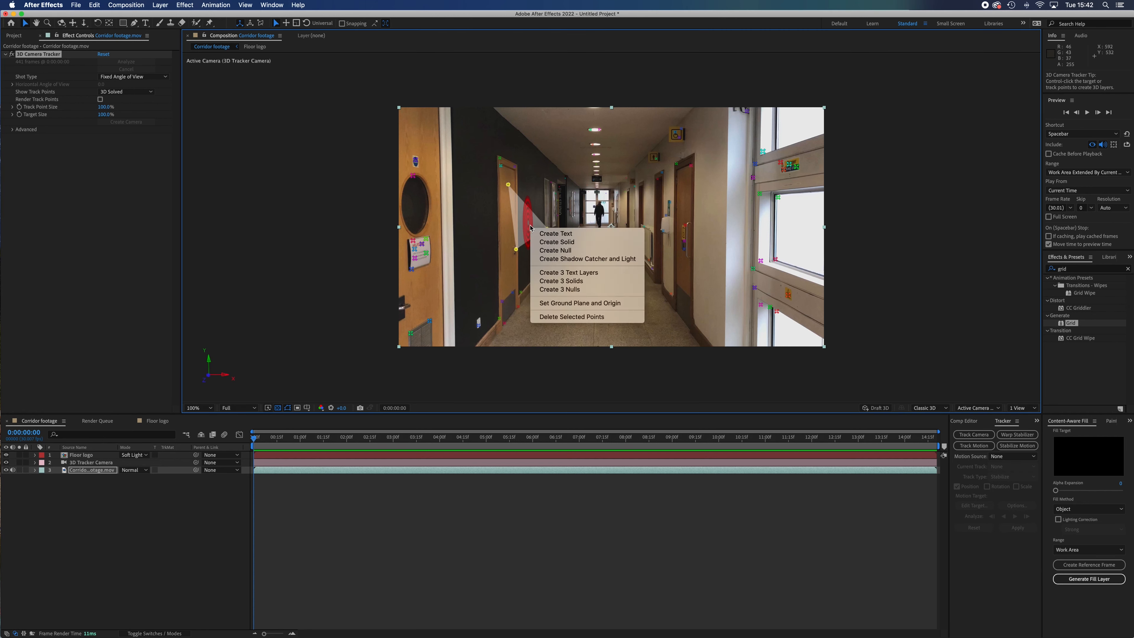
left_click(583, 244)
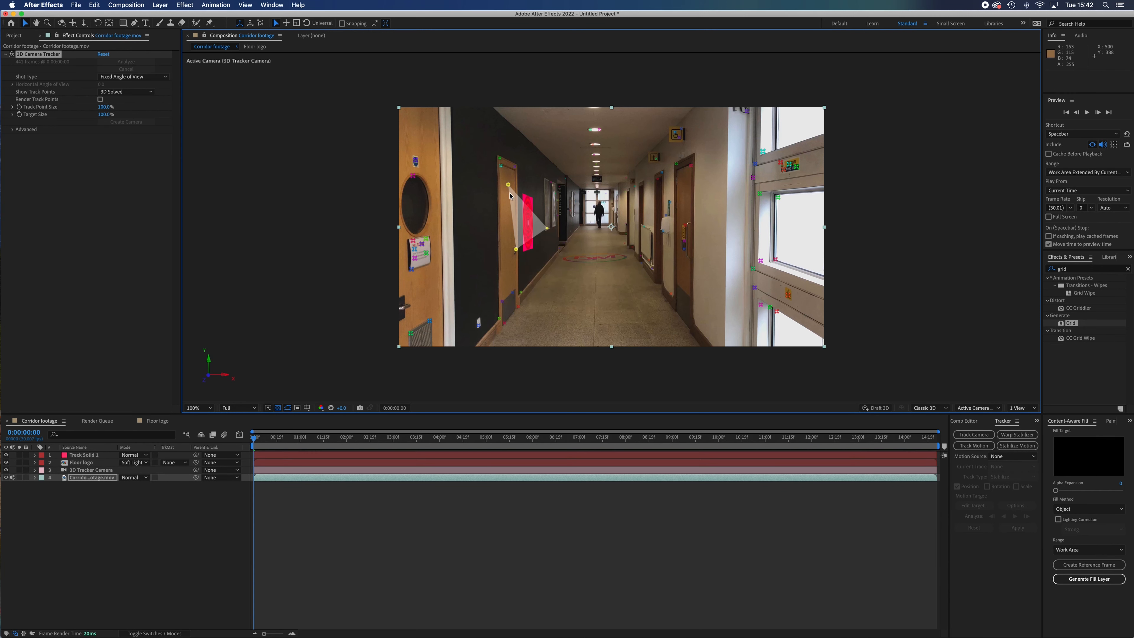
Preview from 0:00:01:24 how the tracked wall solid follows the camera movement.
left_click_drag(263, 444, 339, 439)
key("space")
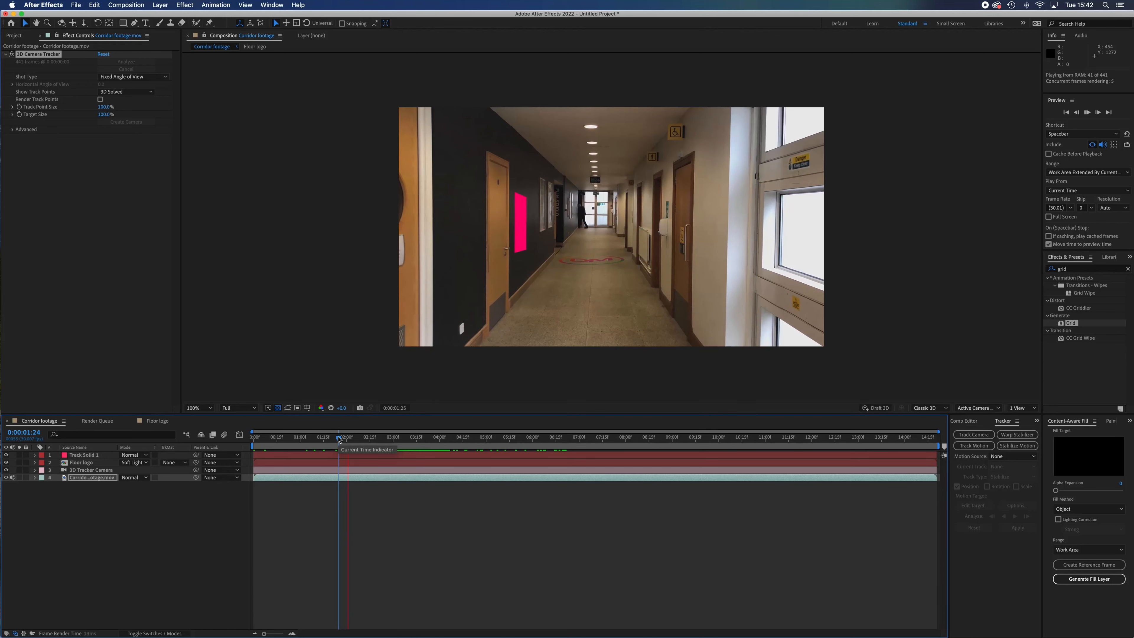